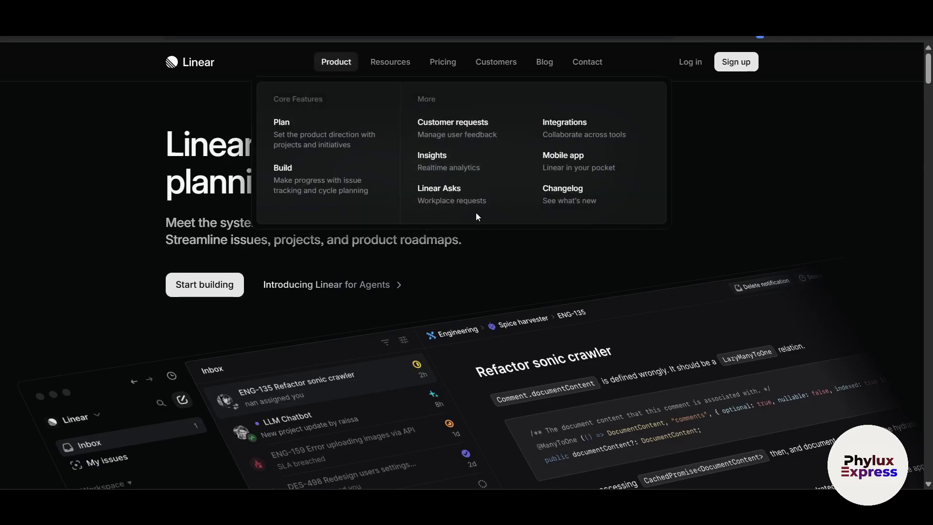
Step: Examine the Linear homepage's feature sections, from the hero area down to the footer and back
scroll(500, 325, down, 2)
scroll(499, 325, down, 5)
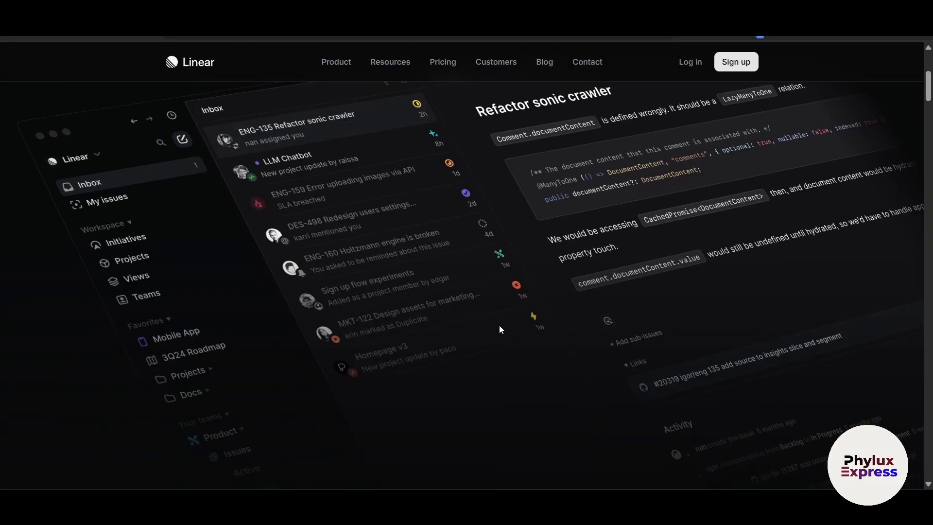
scroll(499, 329, down, 8)
mouse_move(501, 330)
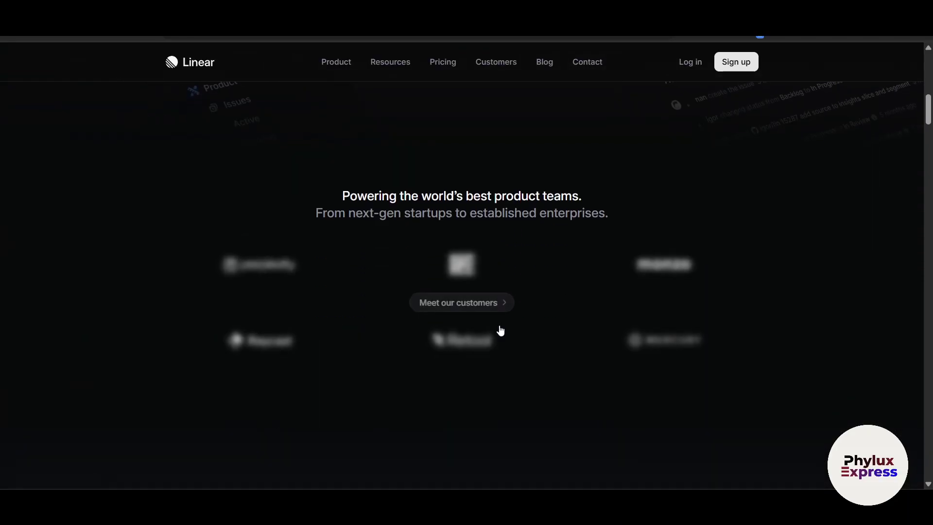
scroll(490, 321, down, 20)
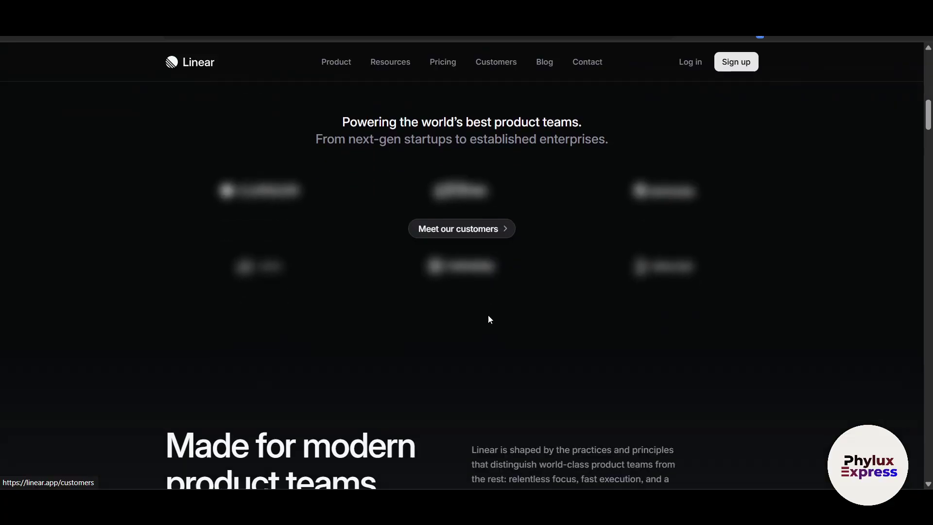
scroll(484, 321, down, 11)
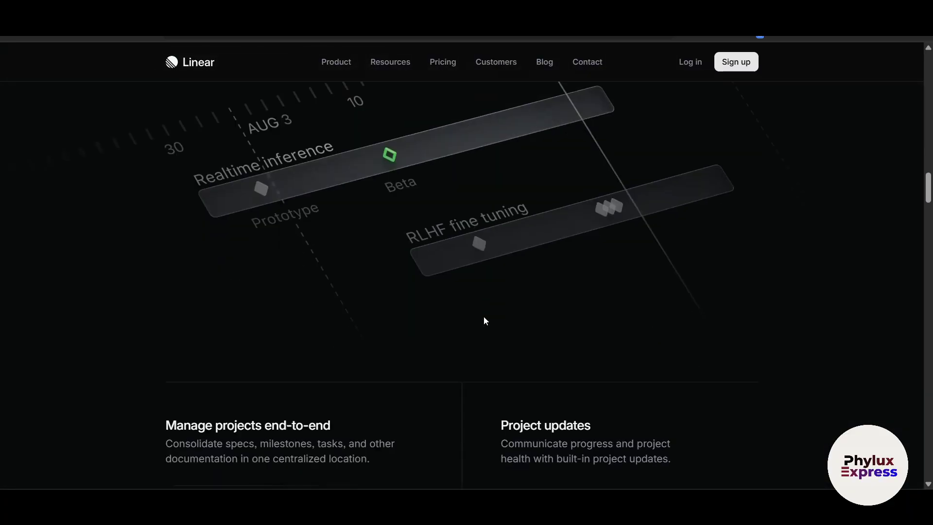
scroll(482, 323, down, 20)
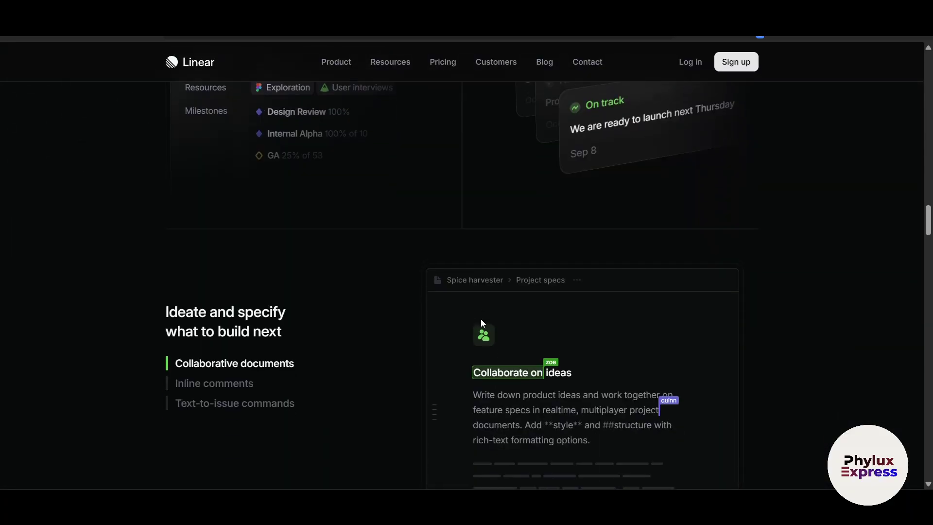
scroll(482, 322, down, 18)
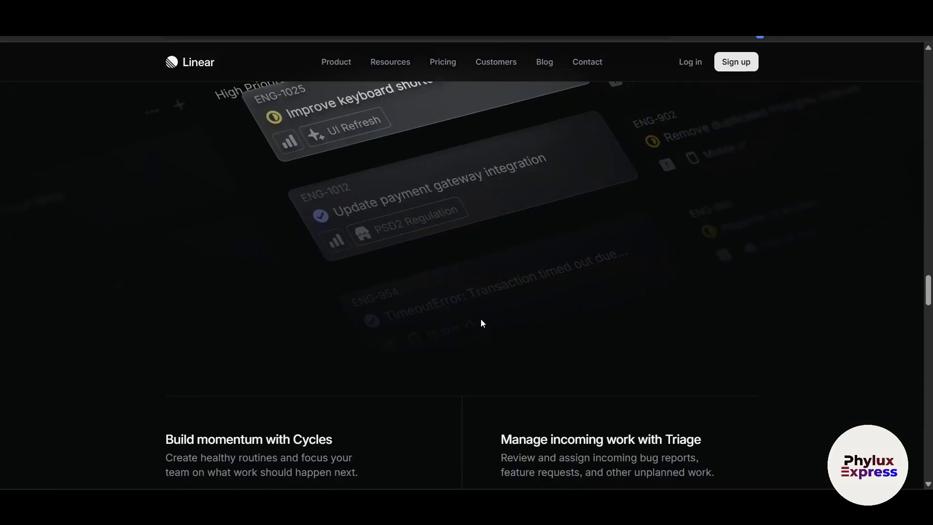
scroll(483, 322, down, 14)
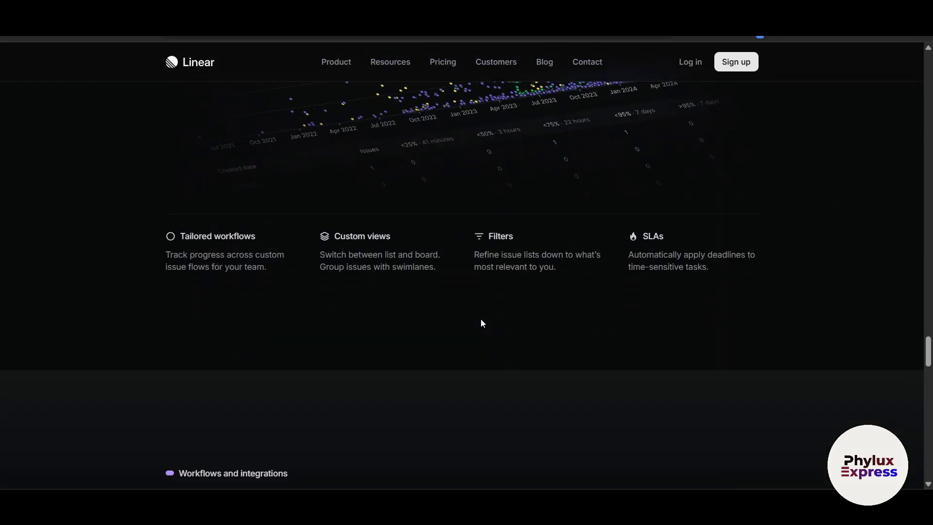
scroll(482, 322, down, 17)
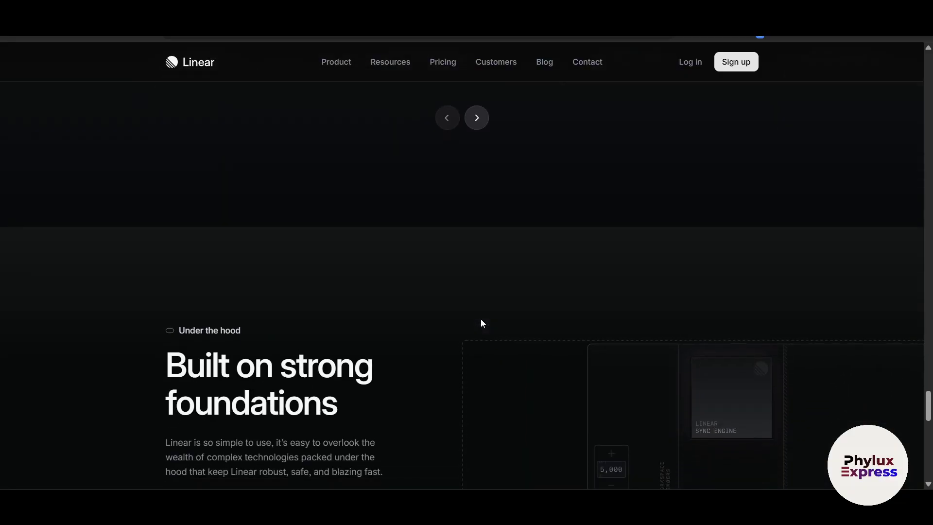
scroll(482, 323, down, 3)
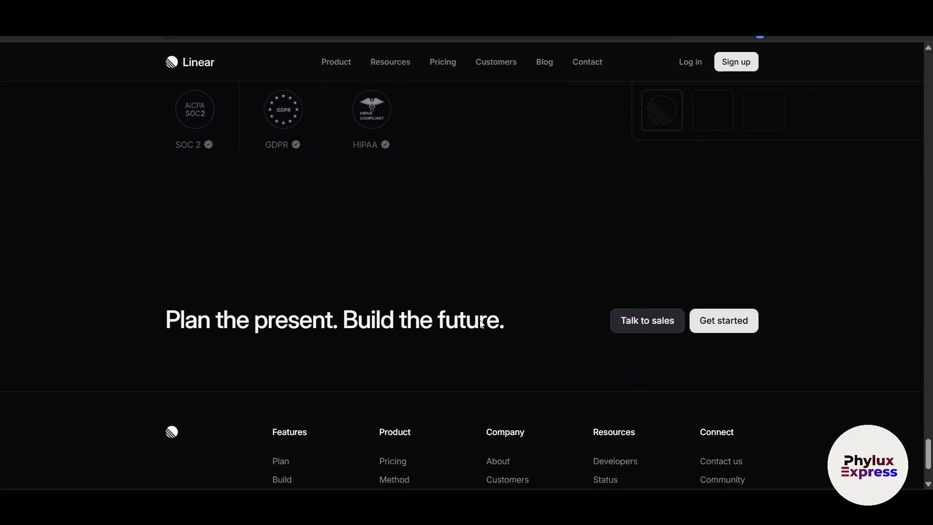
scroll(481, 320, down, 3)
scroll(481, 321, up, 5)
scroll(480, 324, up, 15)
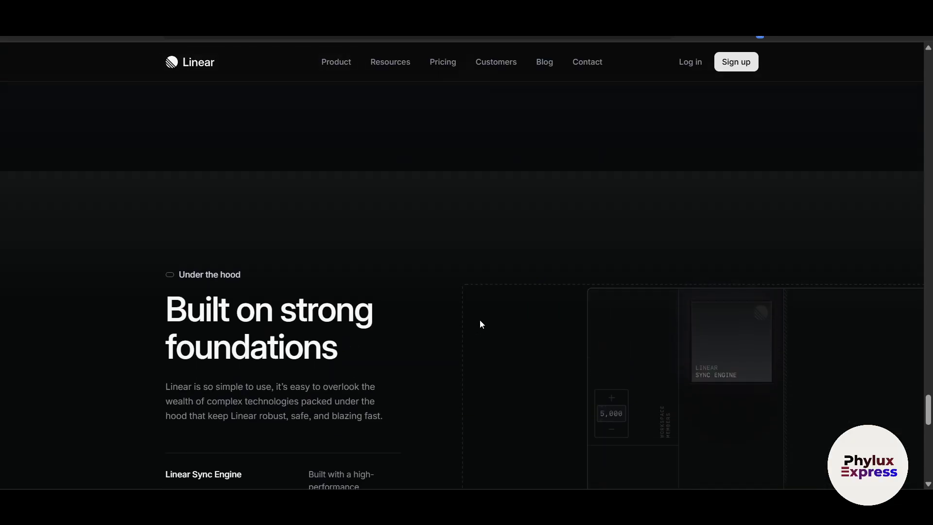
scroll(481, 325, up, 15)
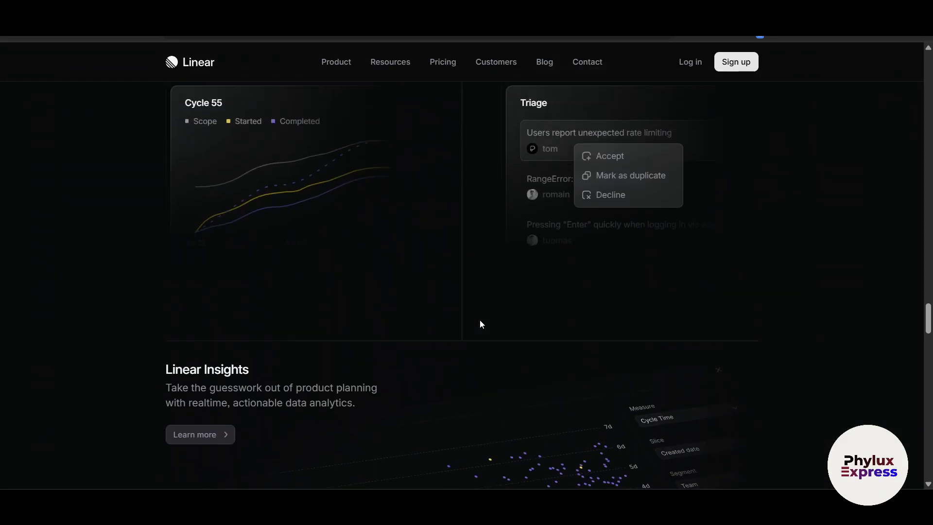
scroll(480, 322, up, 15)
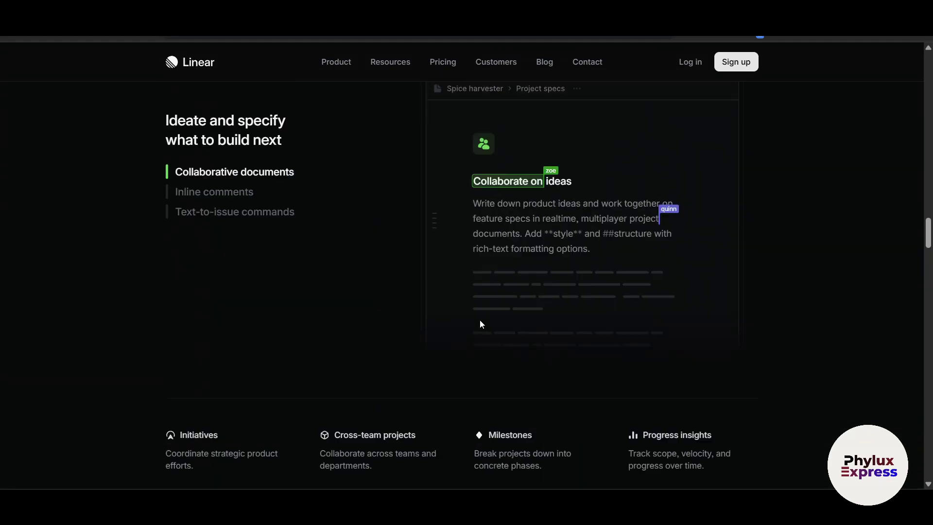
scroll(480, 325, up, 15)
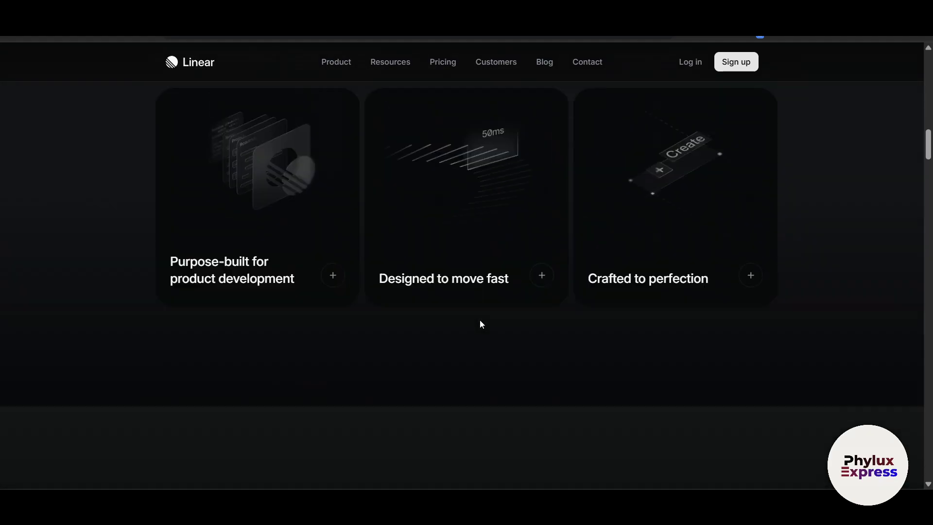
scroll(479, 325, up, 8)
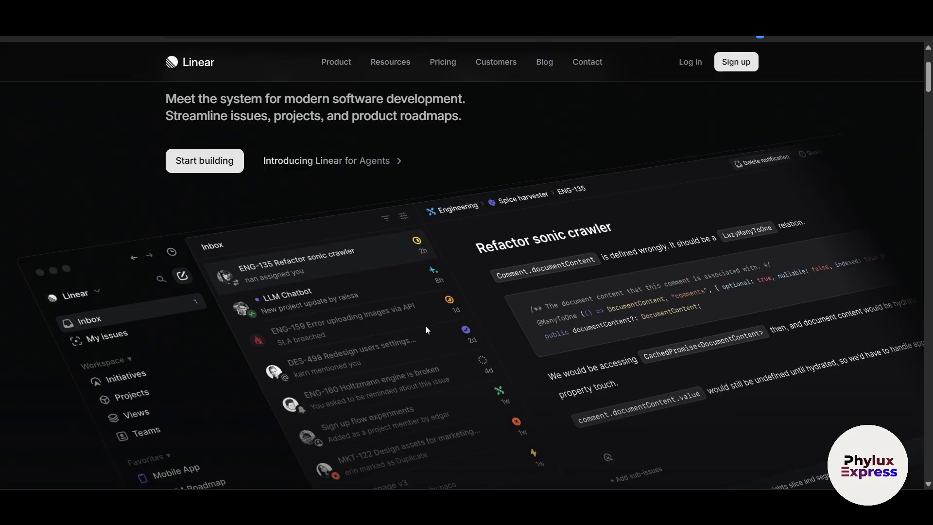
scroll(375, 298, up, 3)
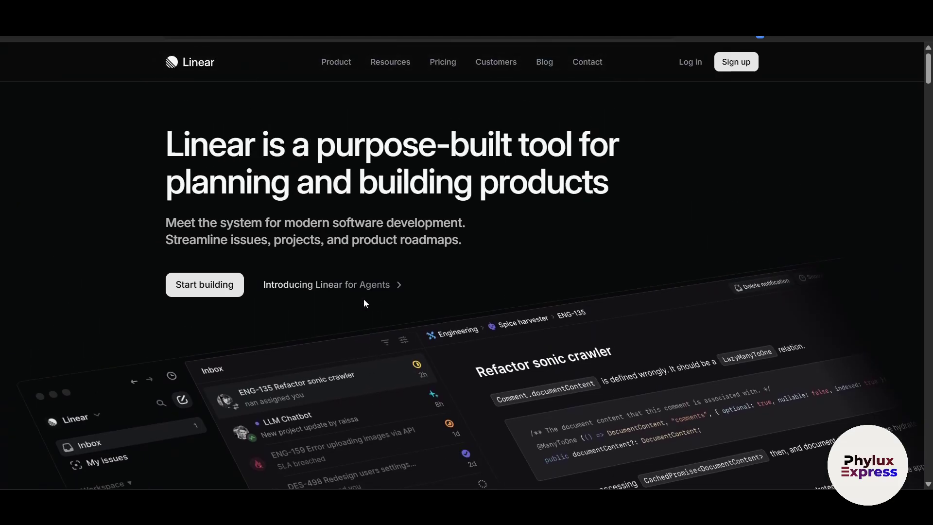
Step: Reload the homepage, return to the Google results for Linear App and reopen the Linear homepage
key(F5)
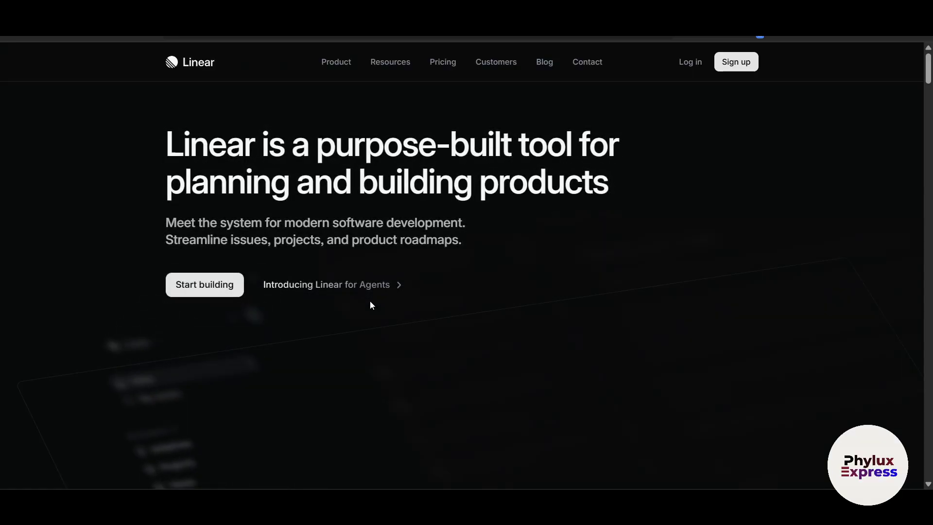
key(F5)
key(alt+Left)
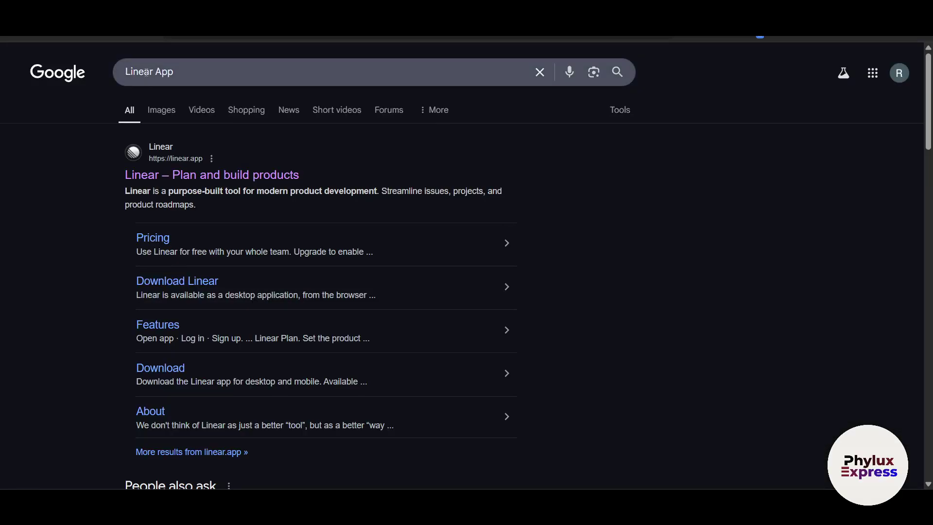
click(182, 176)
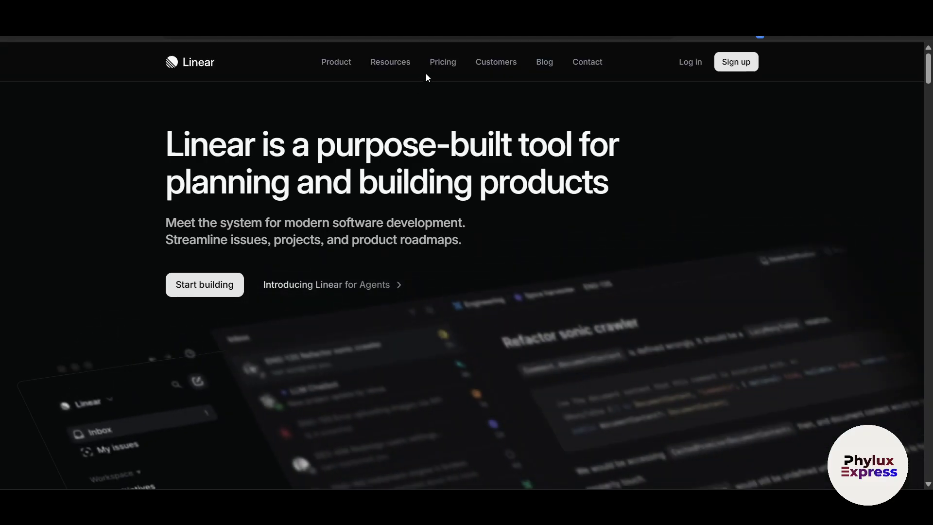
Step: Open Linear's pricing page and compare the Free, Basic, Business and Enterprise plans
click(443, 61)
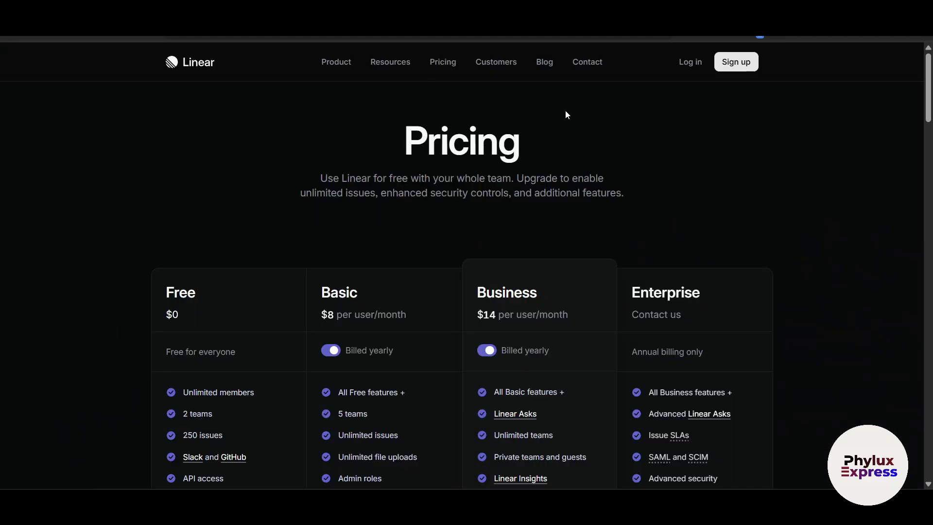
scroll(831, 297, down, 3)
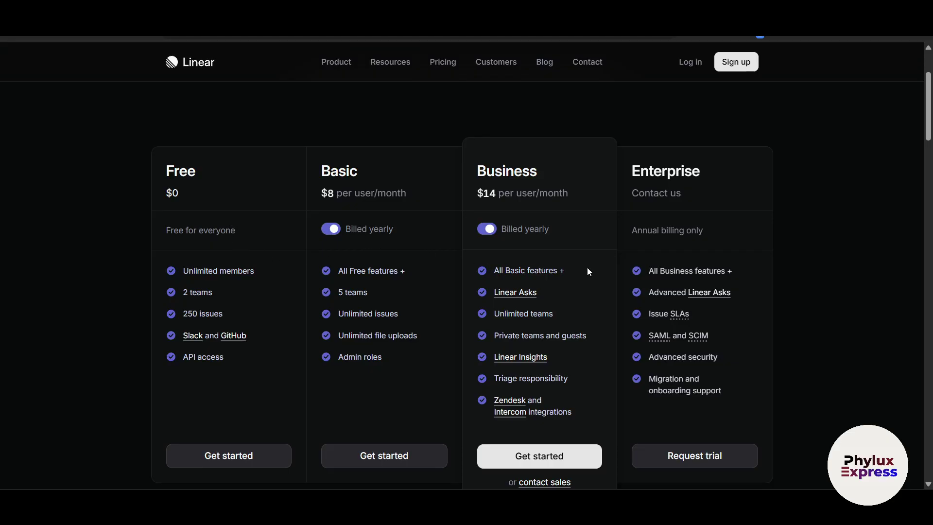
scroll(206, 253, down, 3)
scroll(209, 272, up, 3)
click(158, 301)
scroll(292, 376, down, 1)
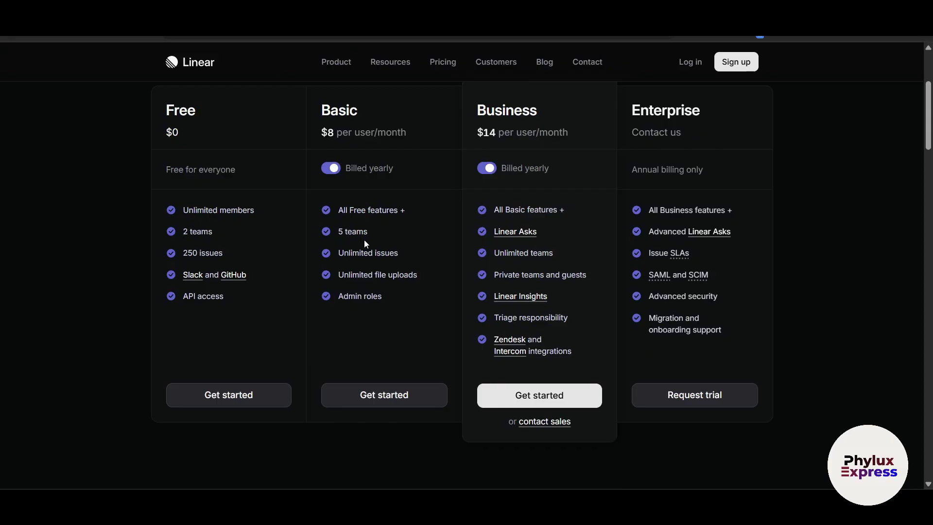
scroll(594, 250, up, 1)
scroll(594, 250, down, 1)
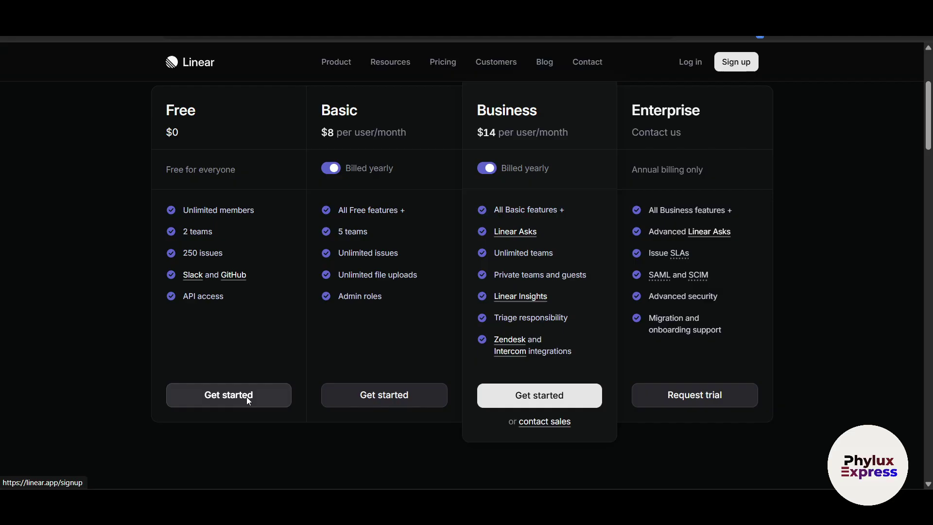
Step: Get started with the Free plan and sign up with an existing Google account
click(242, 396)
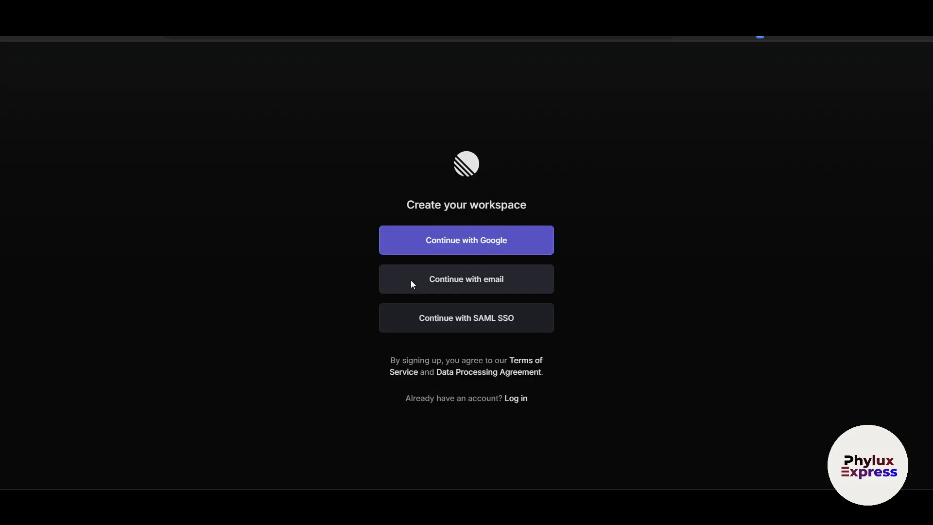
click(474, 235)
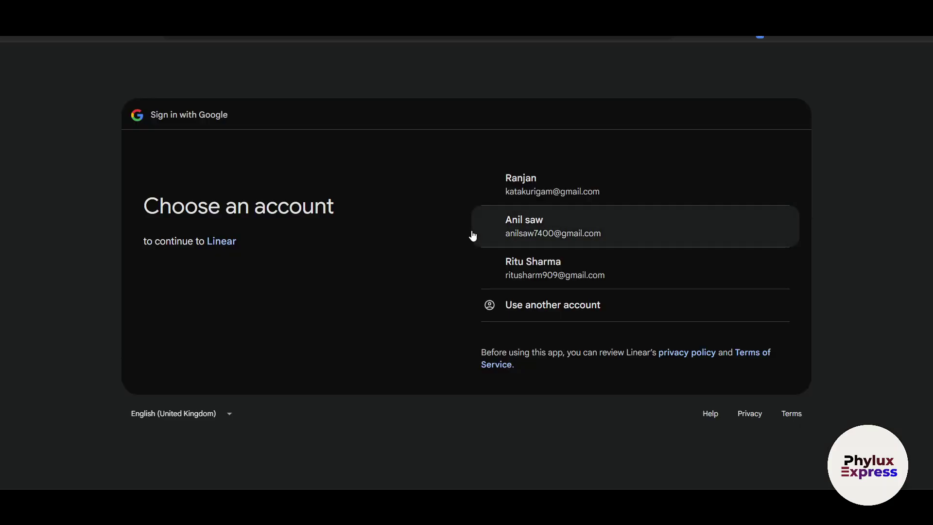
click(548, 231)
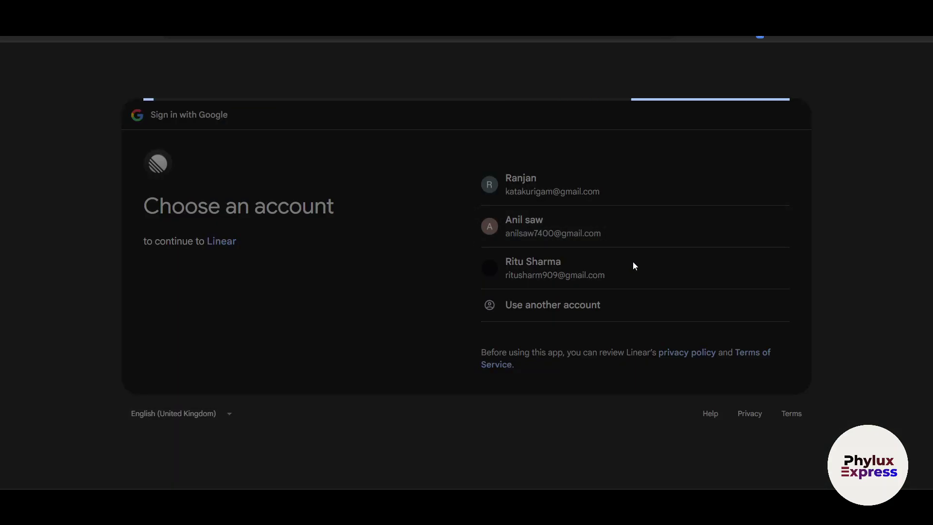
click(716, 332)
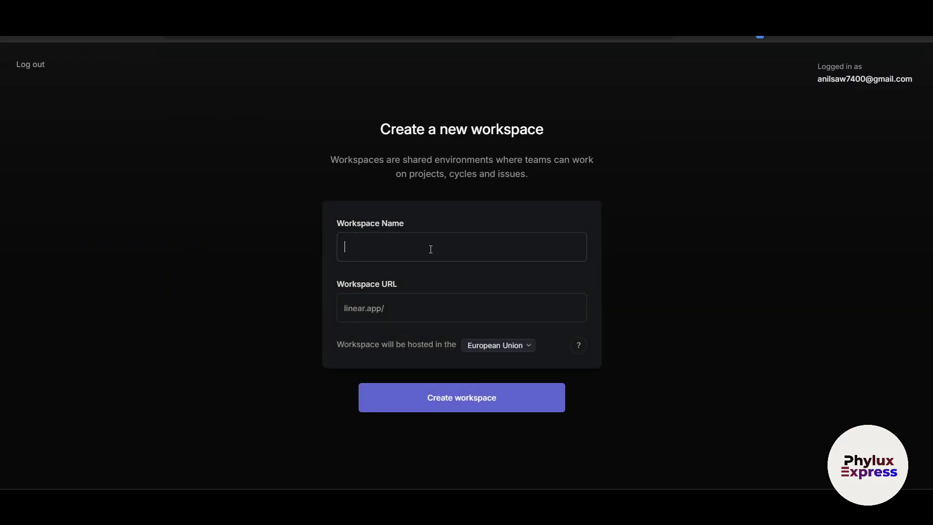
Step: Create a workspace named Phylux Express with the URL linear.app/phyluxexpress, choosing its hosting region
text(hylux Express)
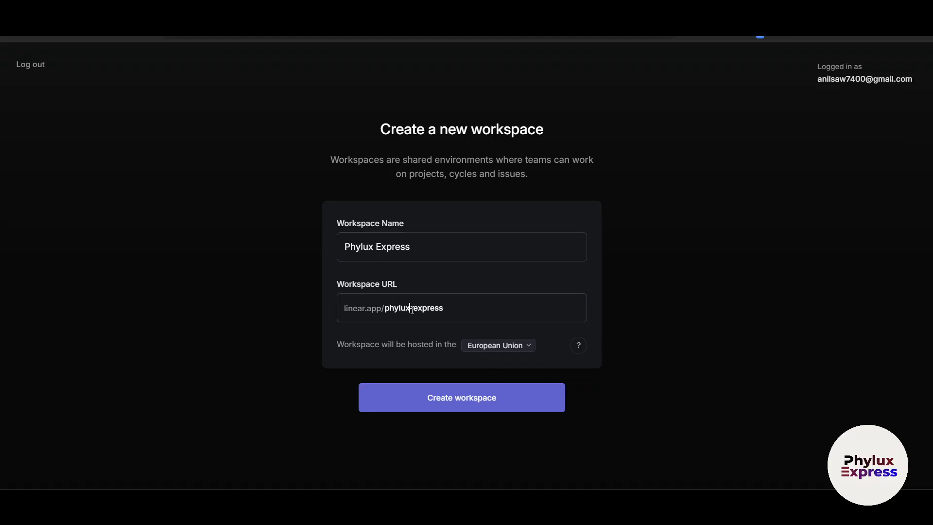
key(BackSpace)
click(470, 350)
click(502, 366)
click(421, 414)
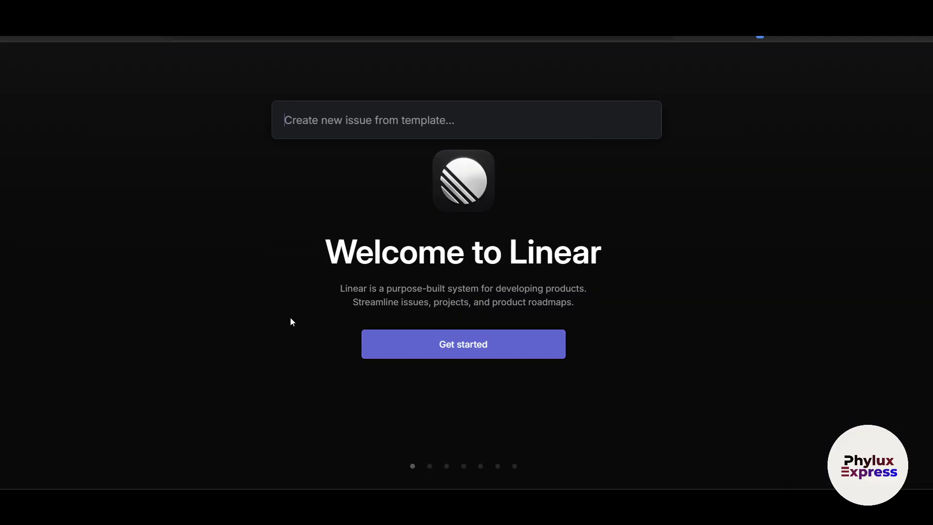
Step: Start the workspace onboarding and choose the Light theme
click(495, 345)
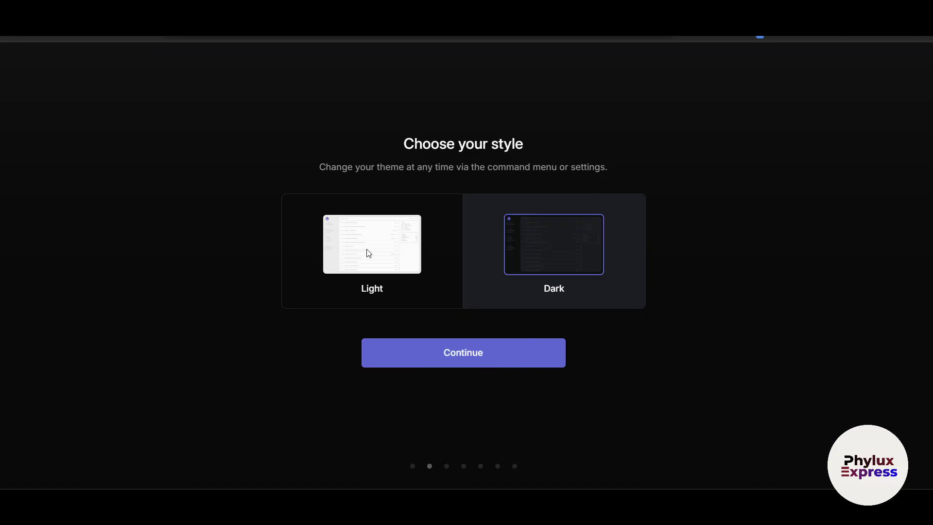
click(369, 253)
click(504, 359)
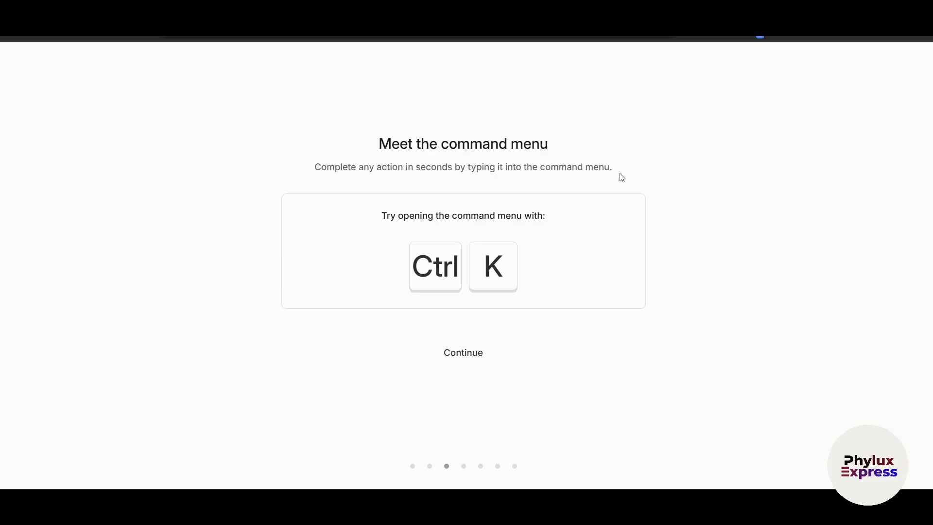
Step: Continue past the command menu introduction and postpone the GitHub connection
click(464, 355)
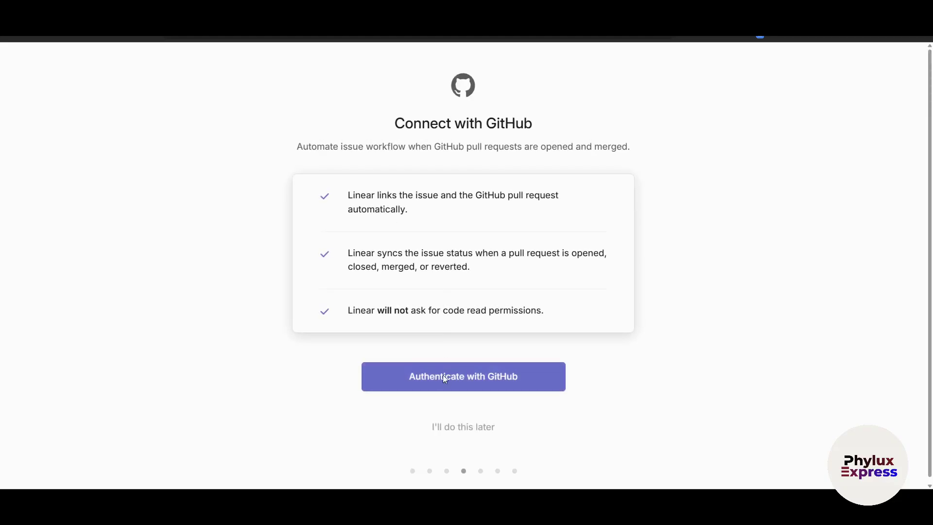
click(477, 429)
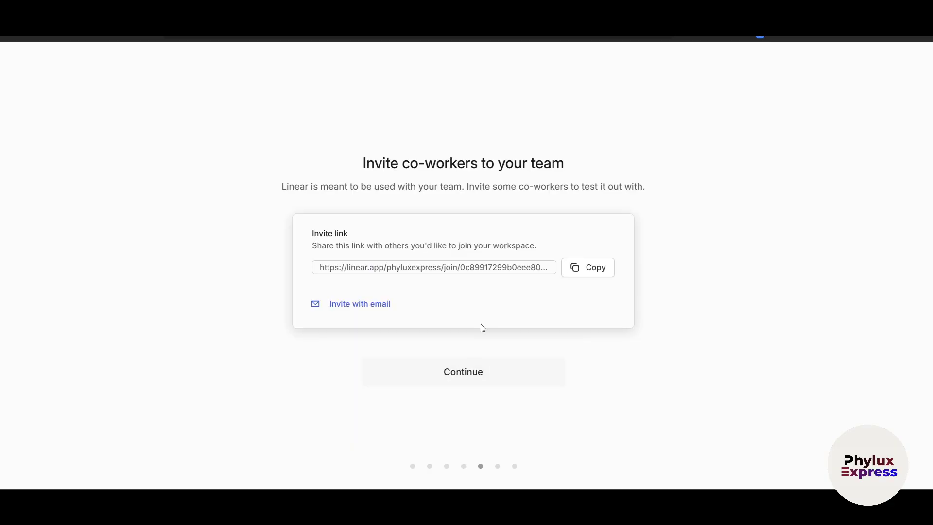
Step: Look at the link and email options for inviting co-workers, and continue without sending invites
click(496, 273)
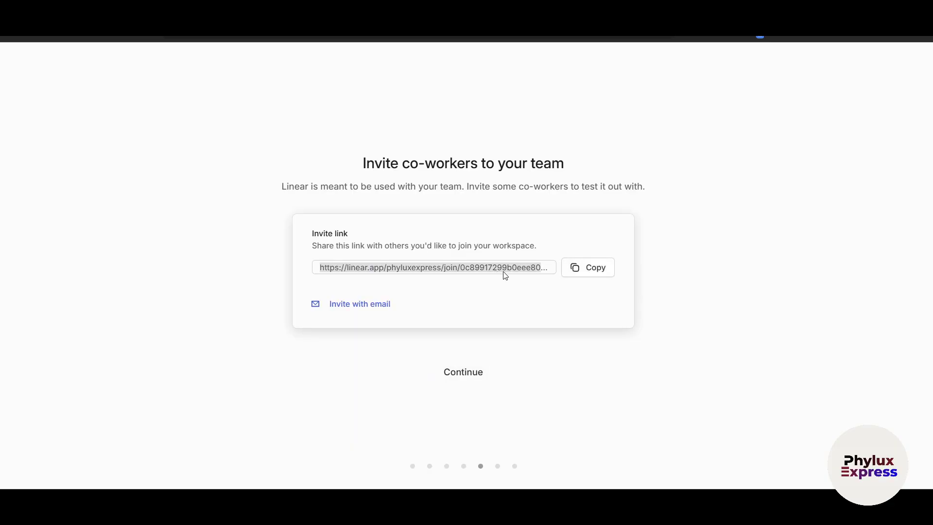
click(352, 306)
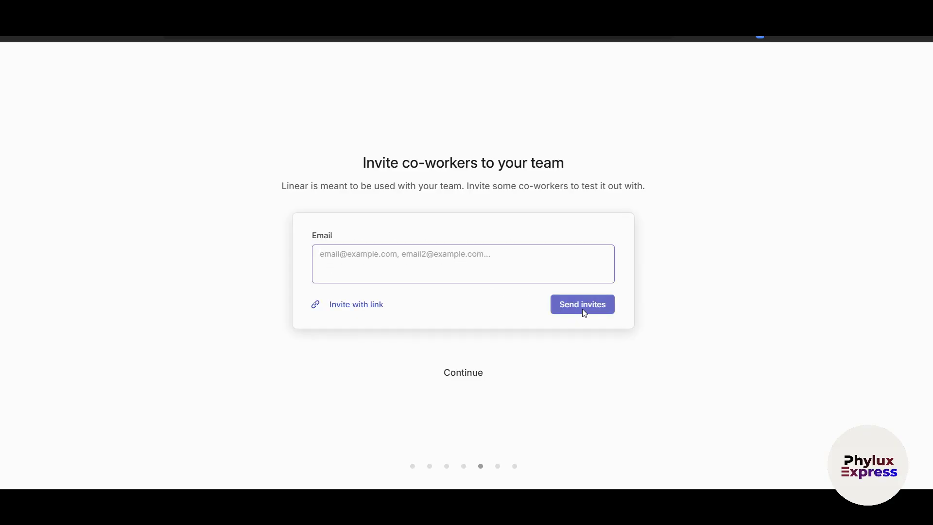
click(477, 370)
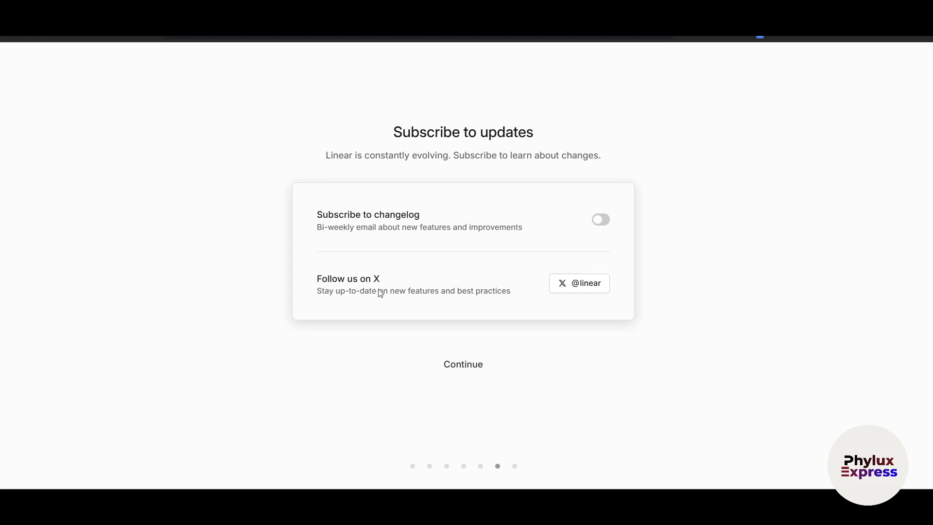
Step: Finish the onboarding without subscribing to updates, and dismiss the Active issues introduction
click(464, 374)
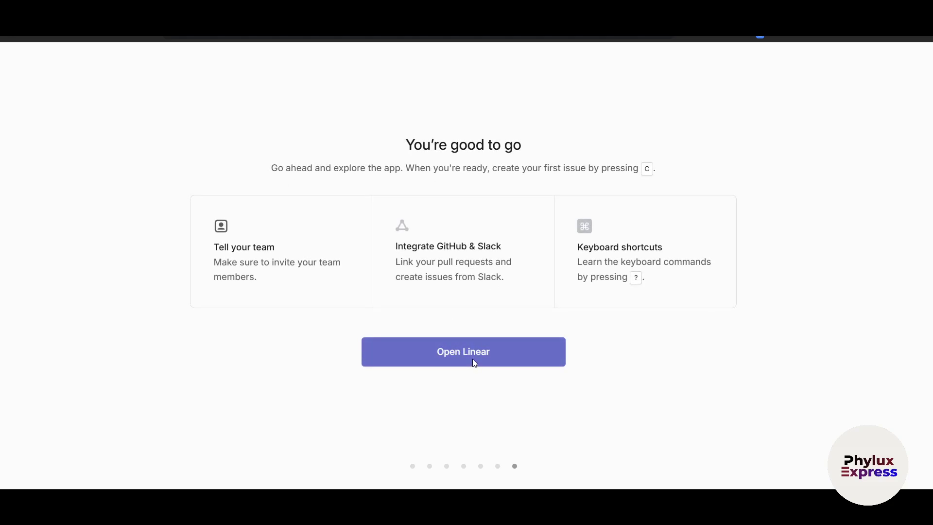
click(473, 359)
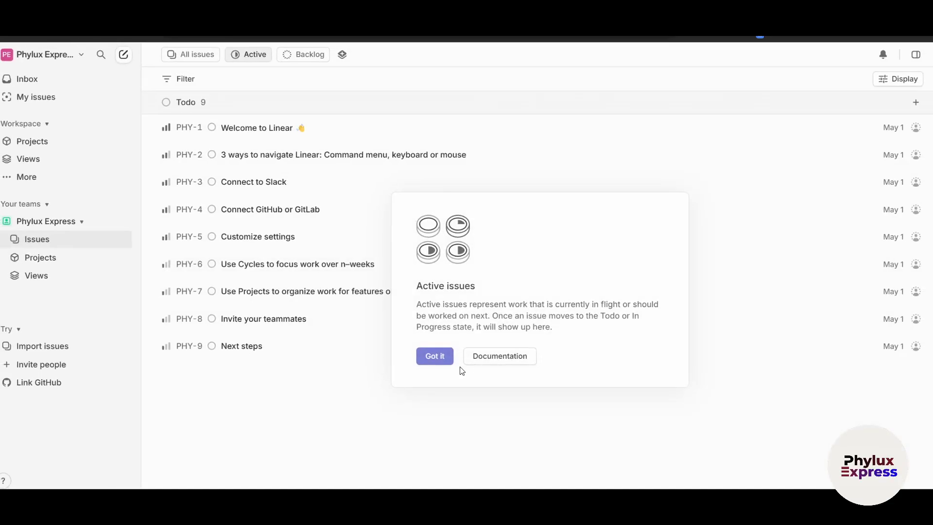
key(alt+c)
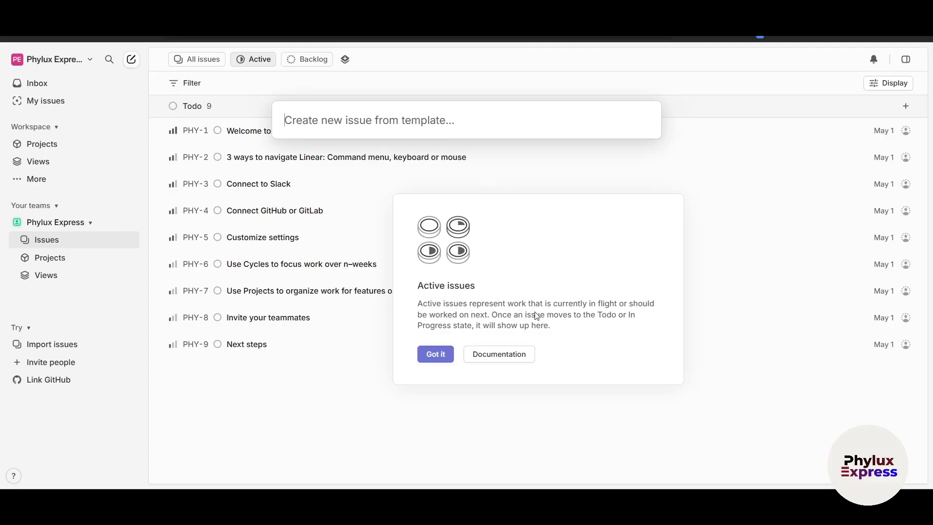
key(Escape)
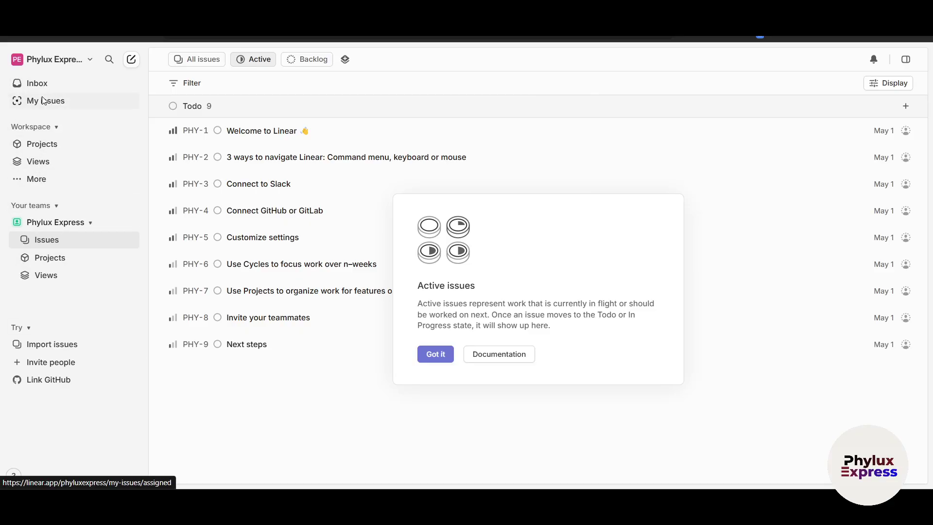
click(47, 181)
click(114, 416)
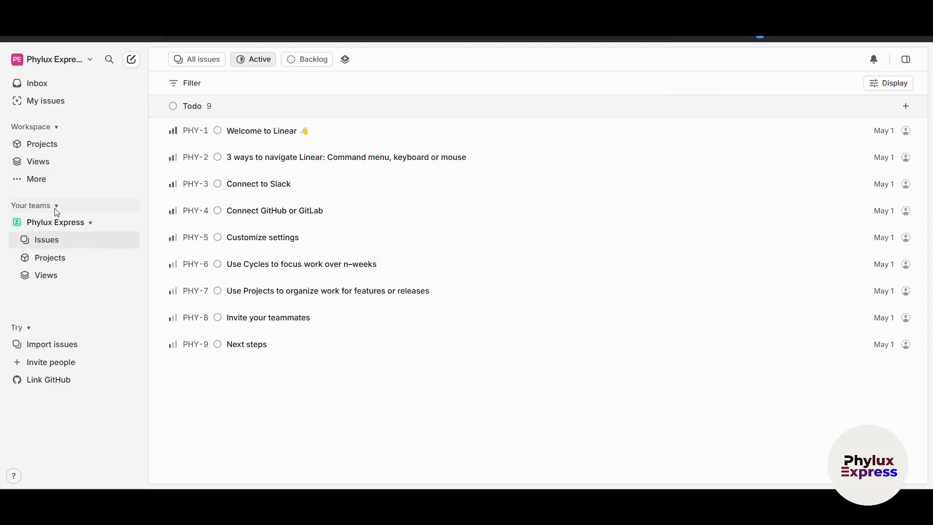
Step: Read the Welcome to Linear issue and return to the team's active issues
click(78, 224)
click(55, 223)
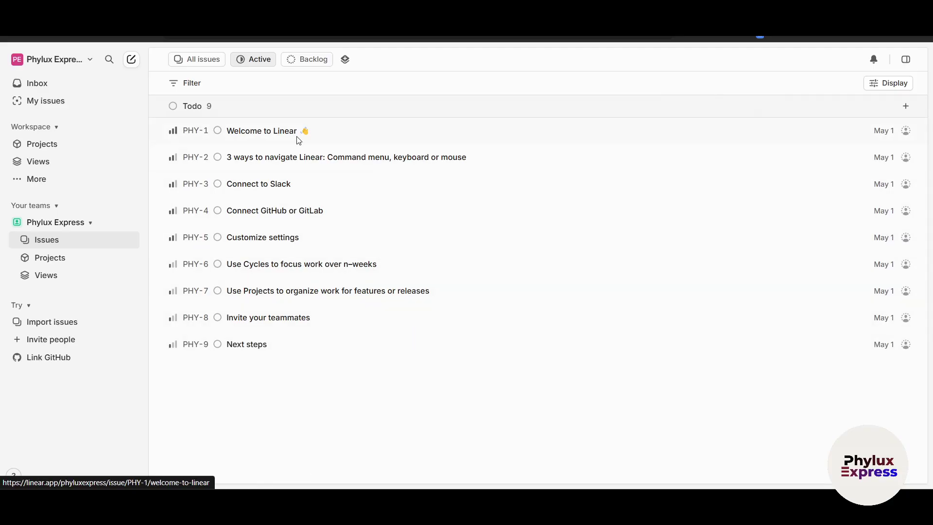
click(247, 136)
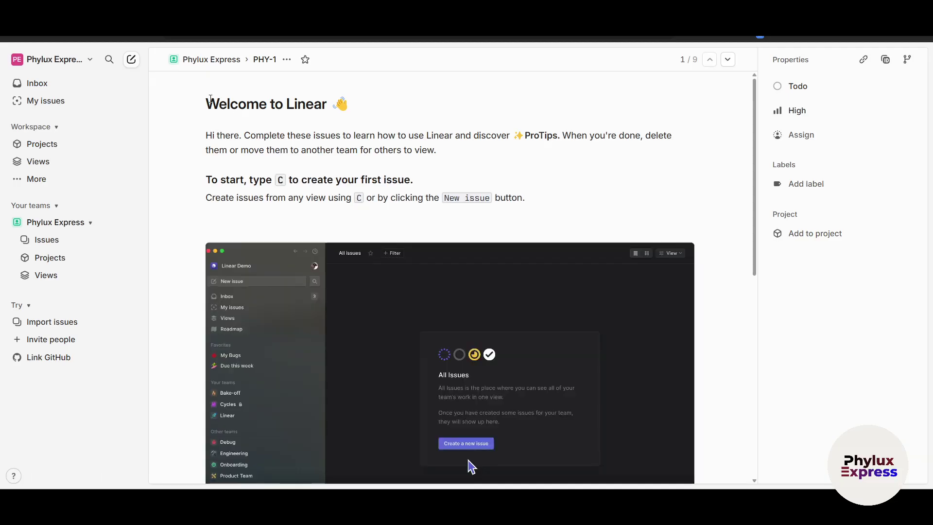
key(Escape)
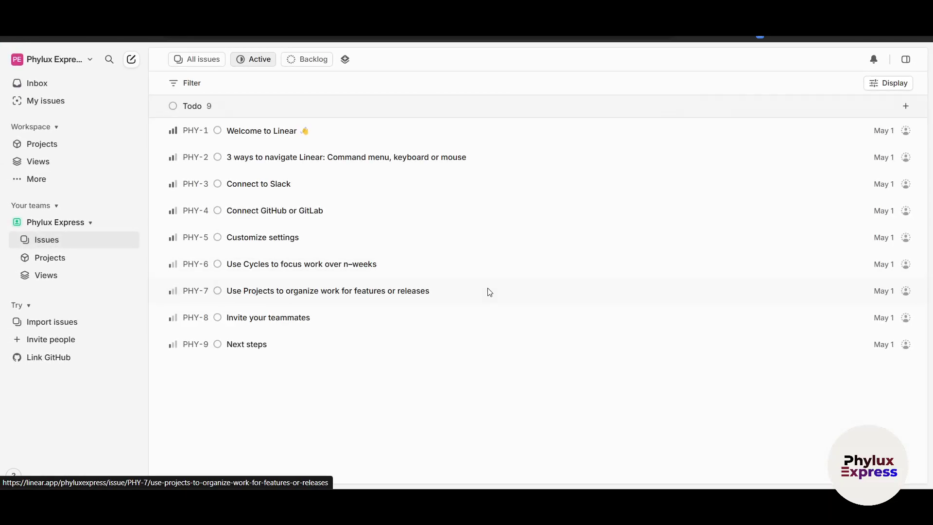
click(379, 141)
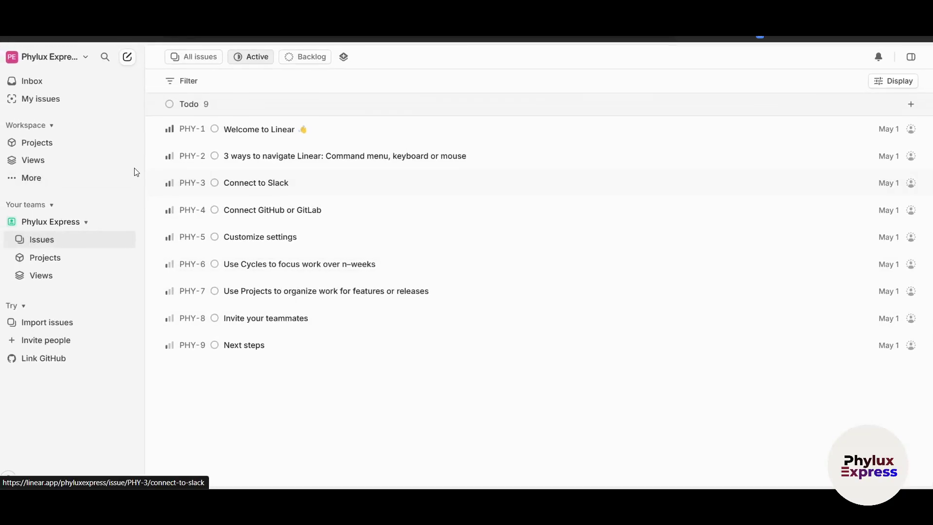
Step: View the Inbox with its display options and the My issues page
click(66, 87)
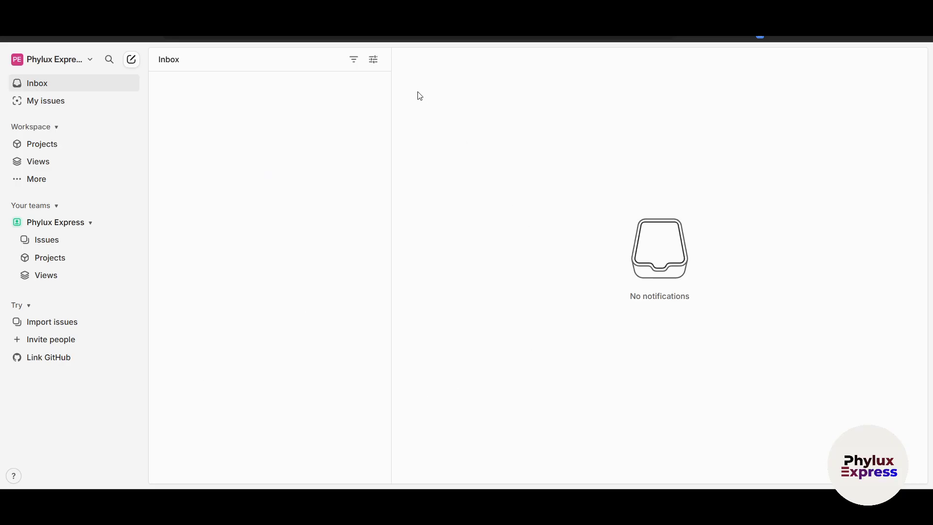
click(374, 59)
click(322, 286)
key(alt+c)
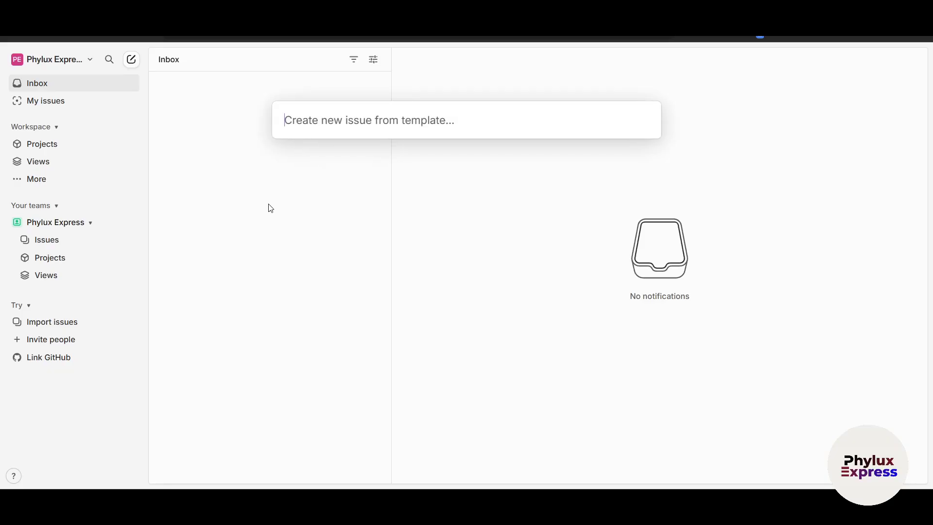
click(52, 107)
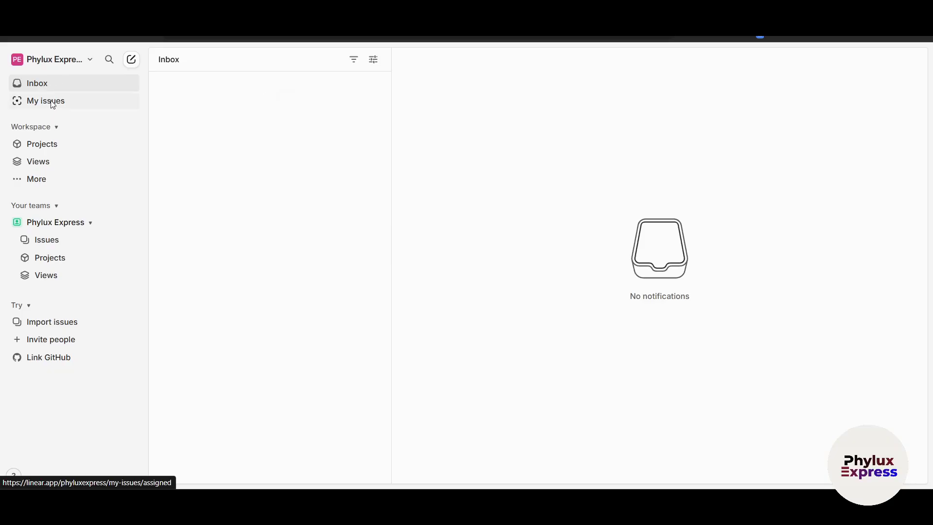
click(52, 103)
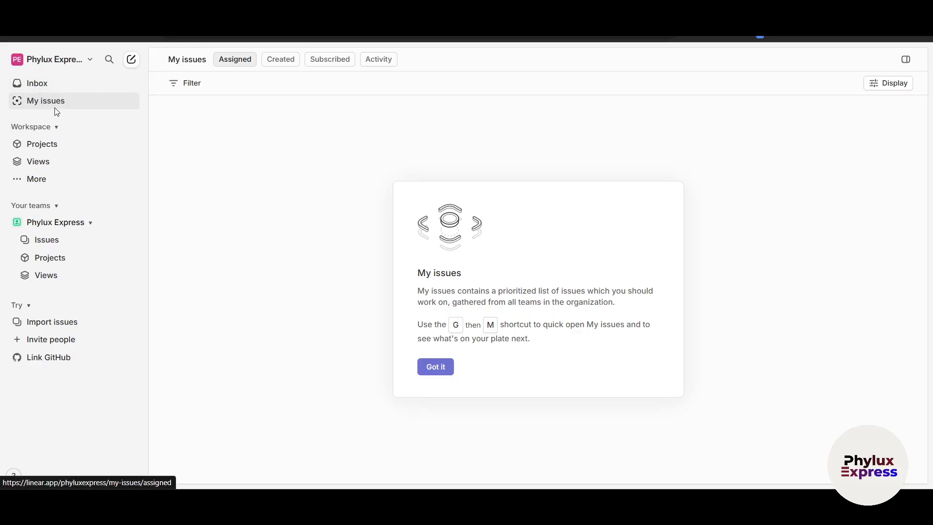
Step: Start a new workspace project named Phylux P1 with the summary "project 1"
click(85, 144)
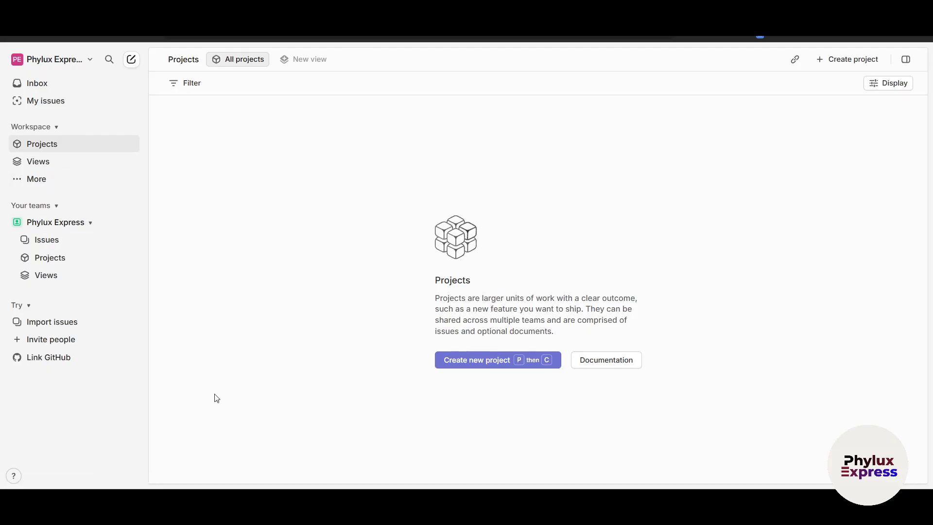
key(alt+c)
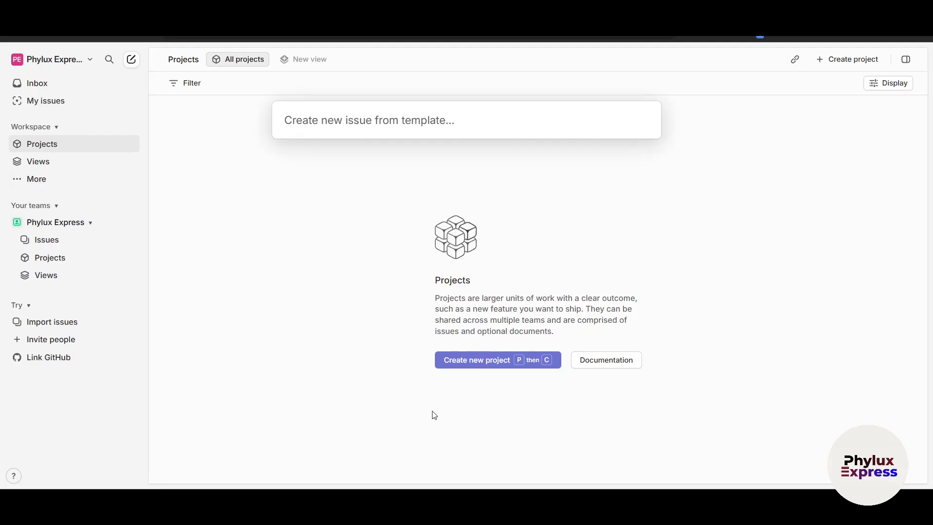
key(Escape)
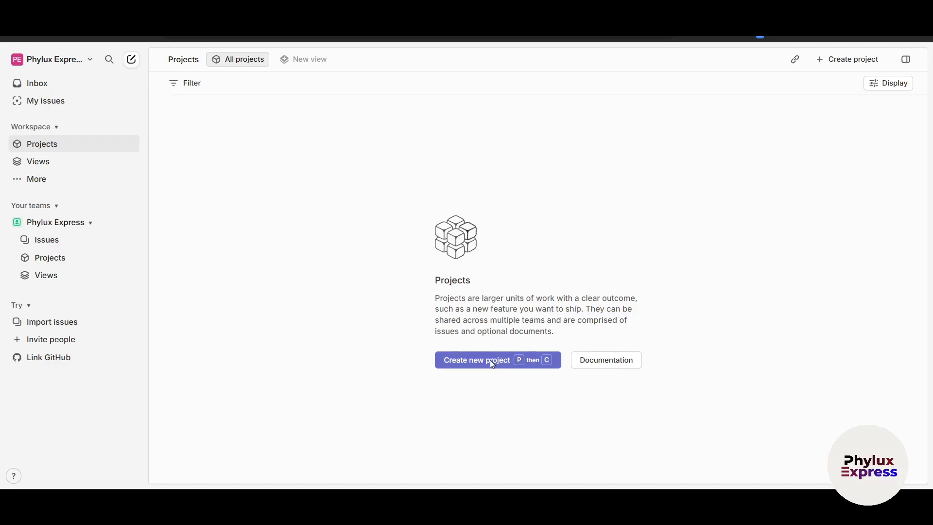
click(492, 362)
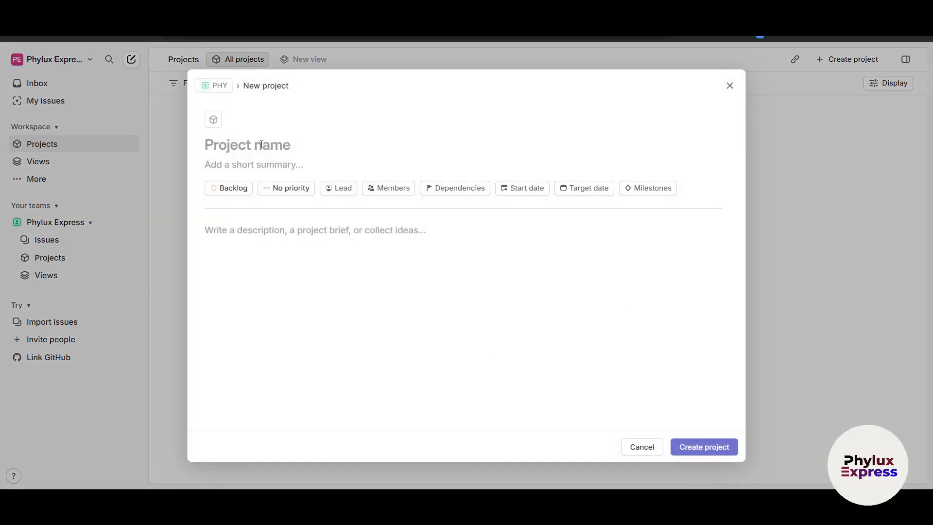
text(pHYLUX)
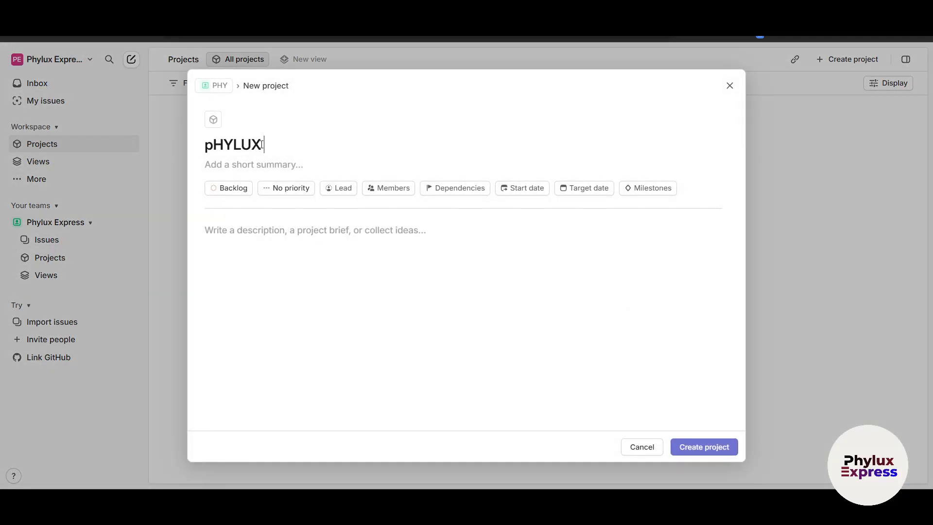
key(ctrl+a)
key(BackSpace)
text(Phylux P1)
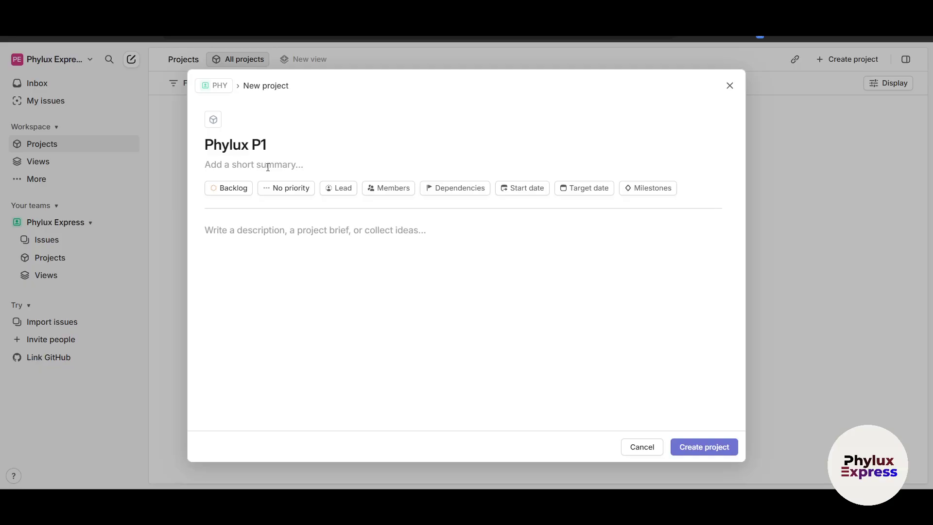
click(268, 167)
text(project 1)
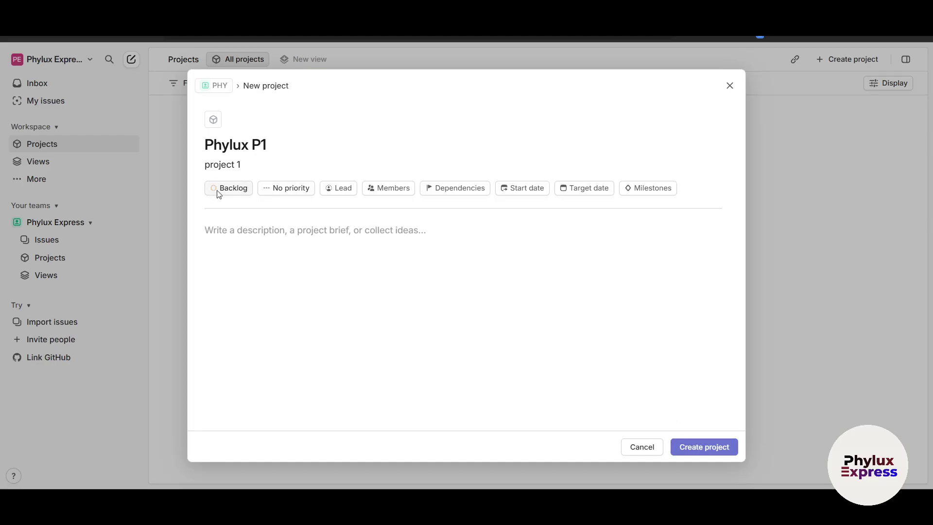
Step: Review the project's status choices, keep Backlog, and set its priority to Medium
click(230, 192)
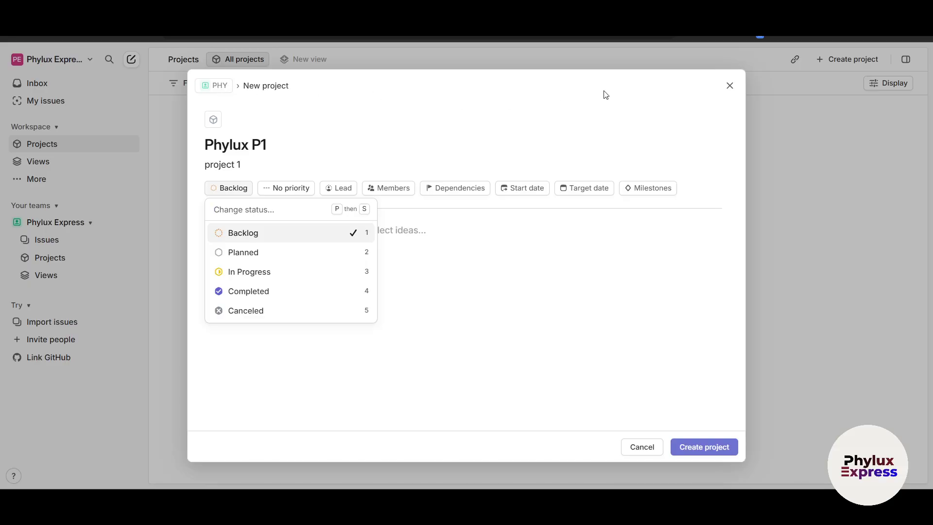
click(281, 194)
click(277, 192)
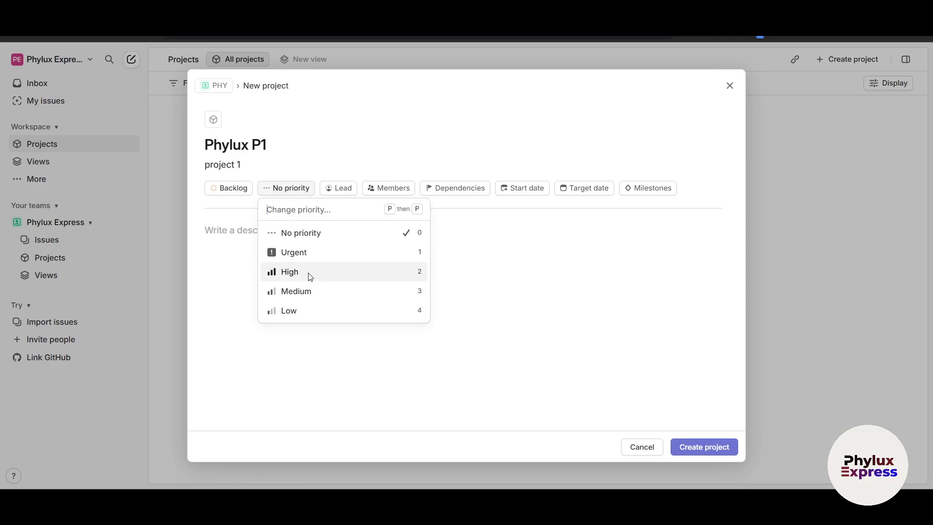
click(311, 276)
click(276, 188)
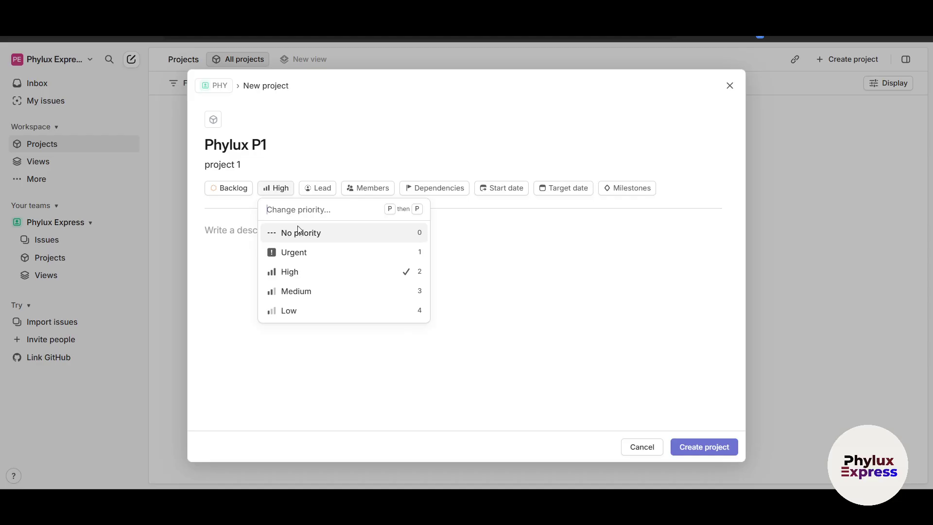
click(420, 313)
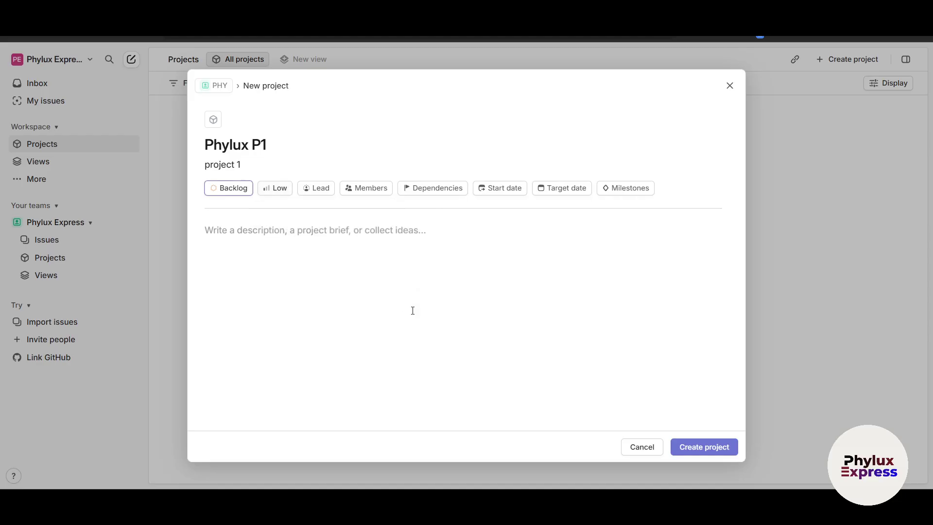
click(279, 188)
click(306, 290)
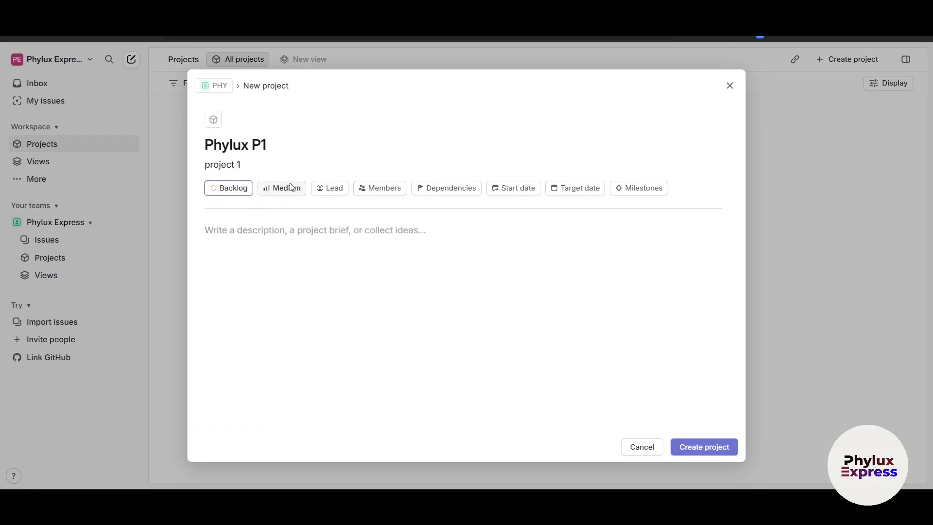
Step: Leave the project without a lead and add the listed team user as a member
click(342, 190)
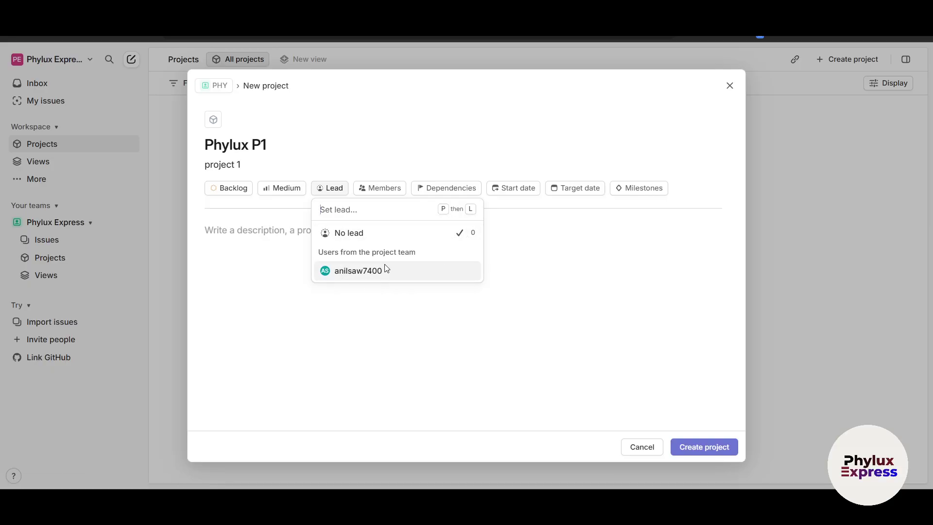
click(372, 189)
click(376, 189)
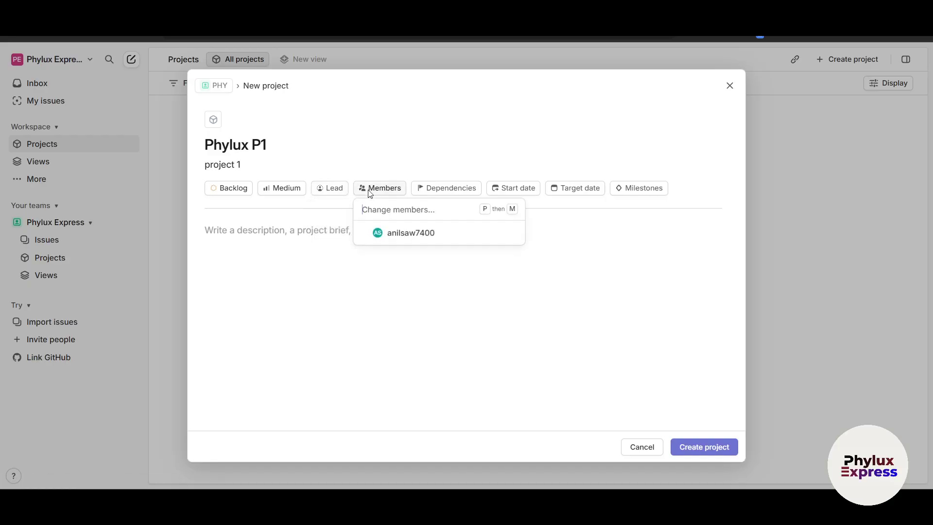
click(364, 234)
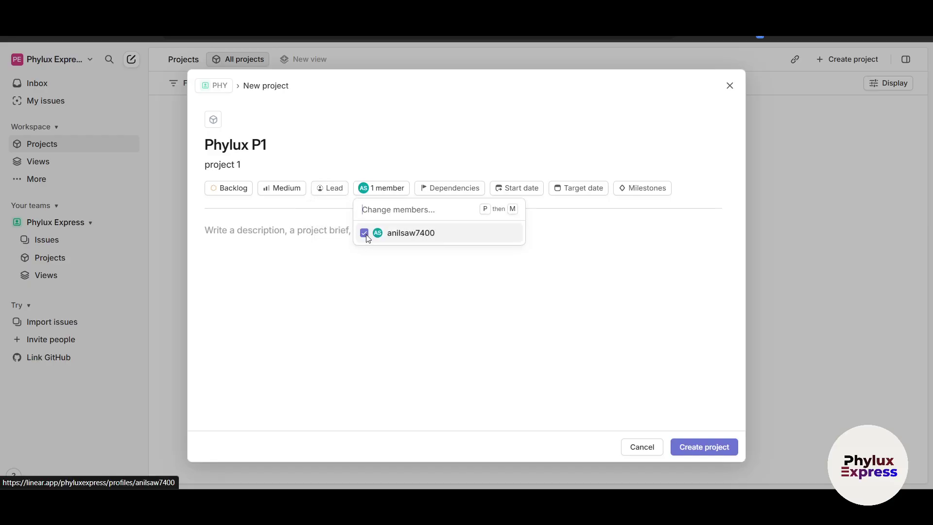
click(405, 301)
Step: Look at the project's dependency options, including Blocked by, without adding a dependency
click(445, 195)
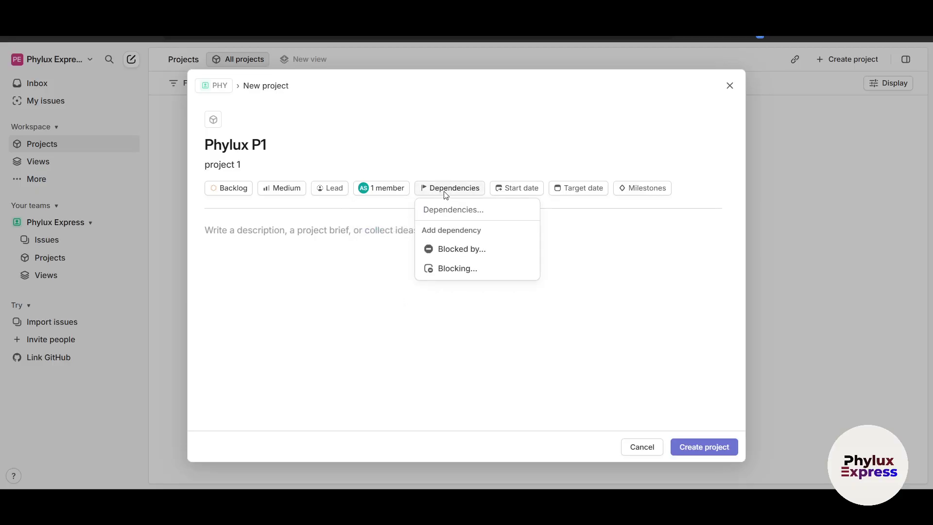
click(479, 257)
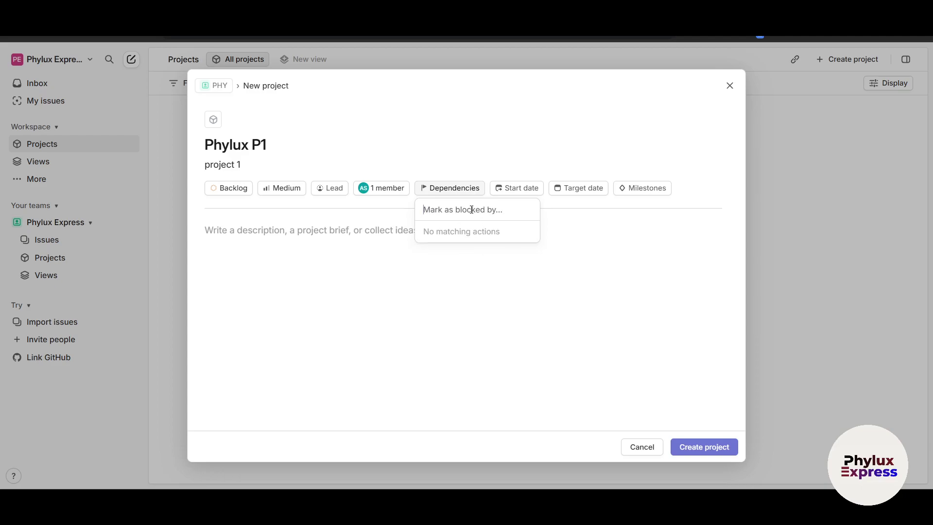
click(588, 262)
Step: Set the project's start date to May 2, 2025 and its target date to May 9, 2025
click(517, 188)
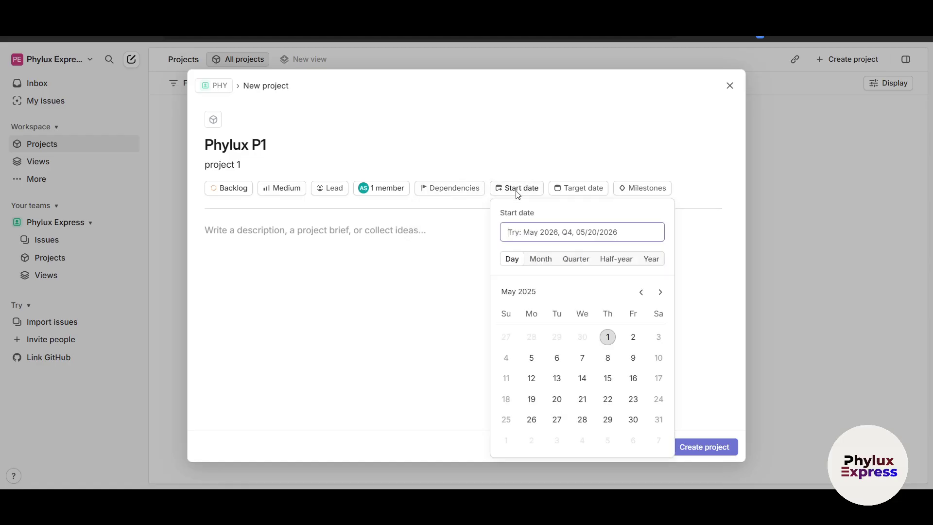
click(633, 336)
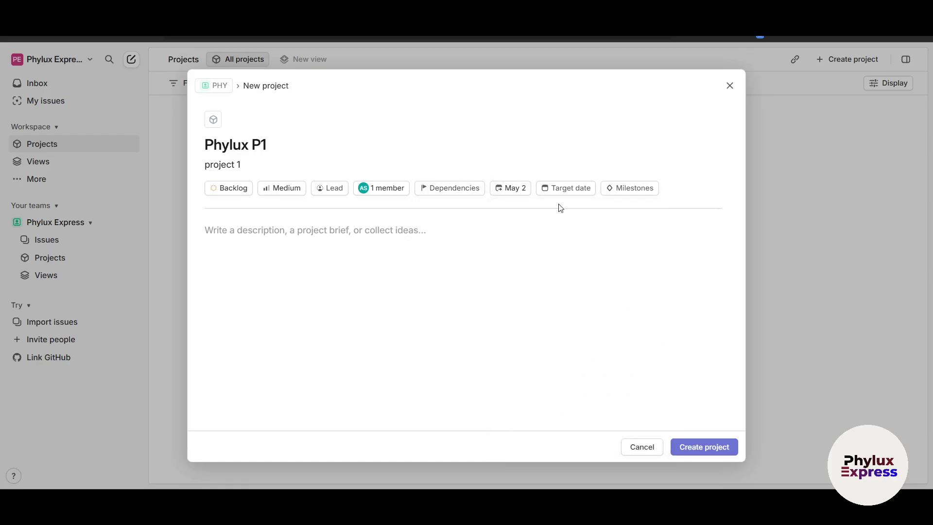
click(566, 188)
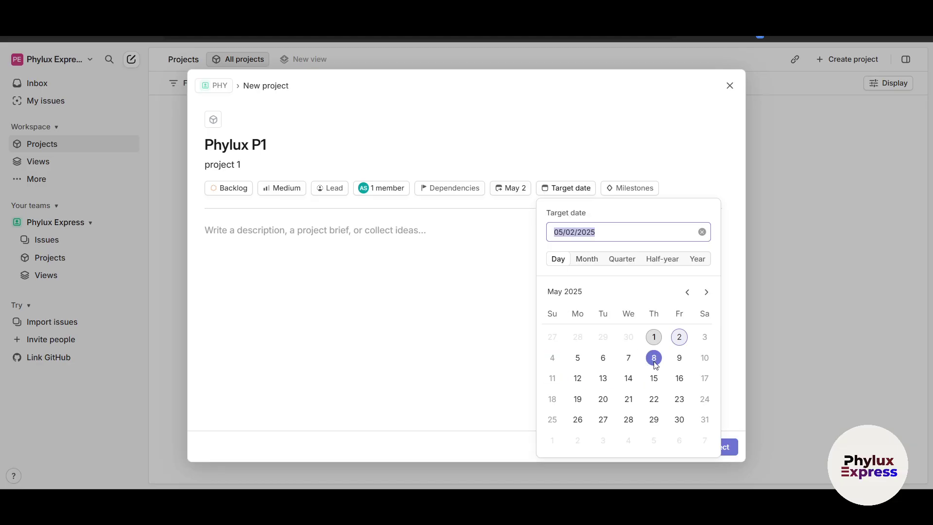
click(678, 359)
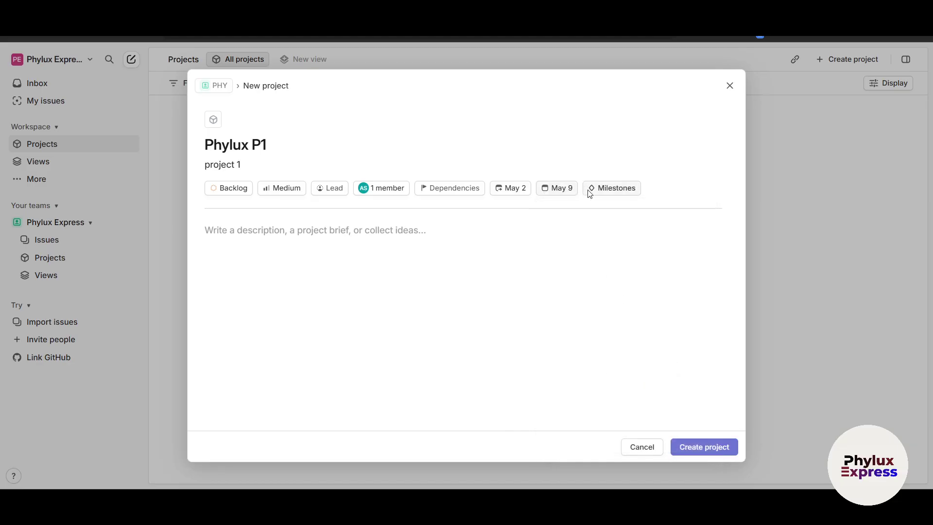
Step: Add a milestone named "create a monotonous work regarding this project" dated May 2, and create the project
click(615, 189)
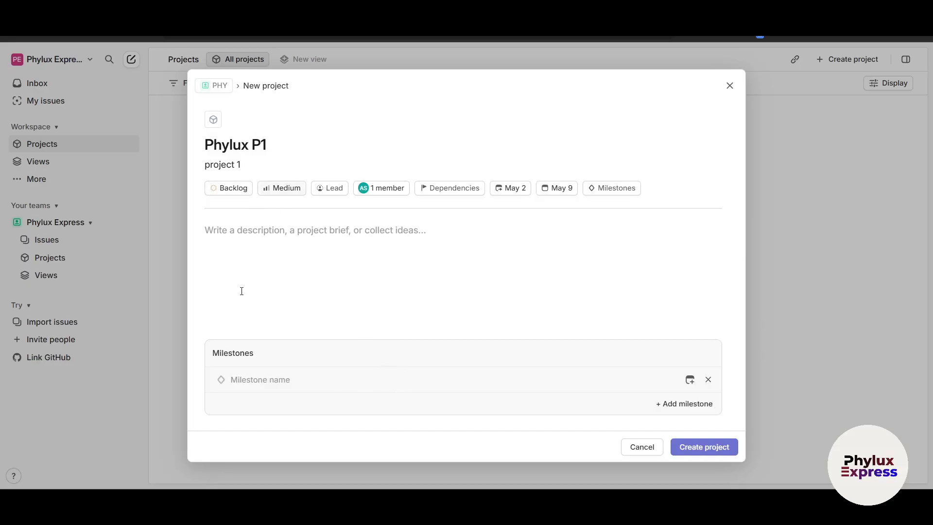
text(create a monotonous work)
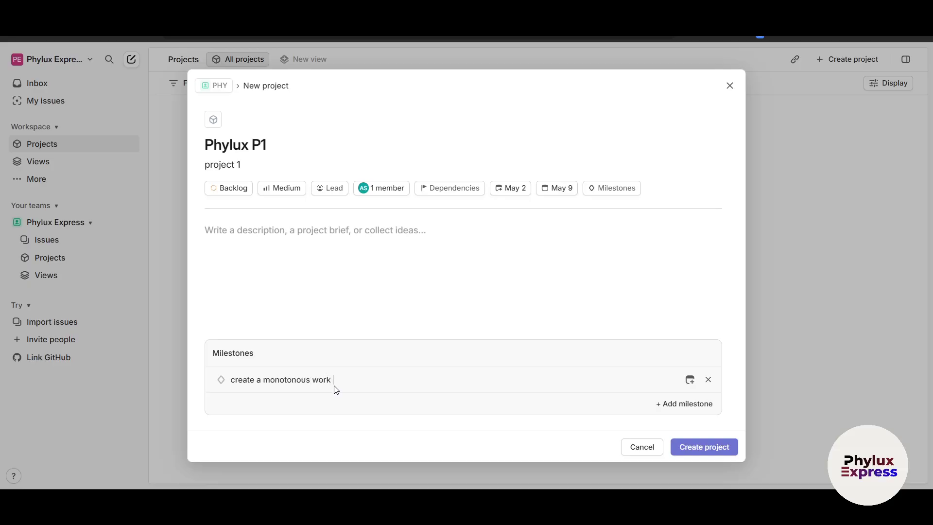
text(egarding this project)
click(690, 379)
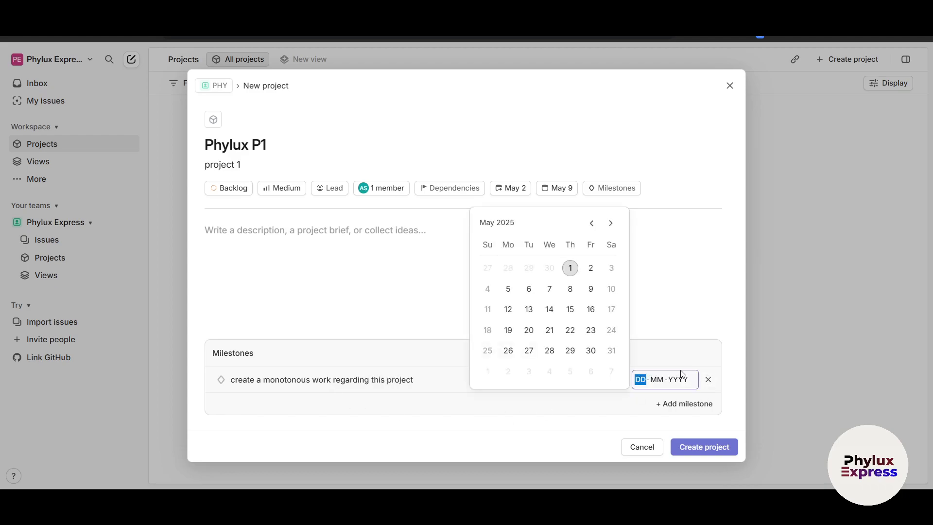
click(592, 269)
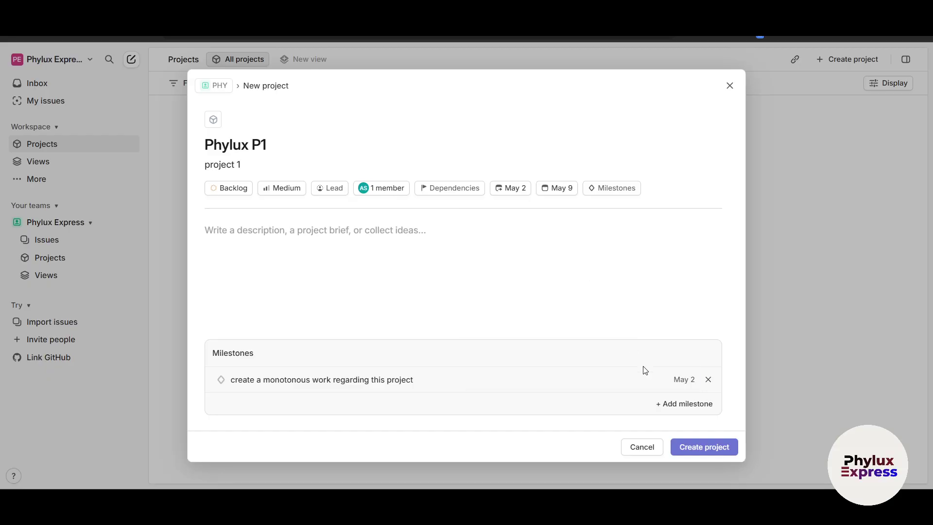
click(687, 404)
click(711, 445)
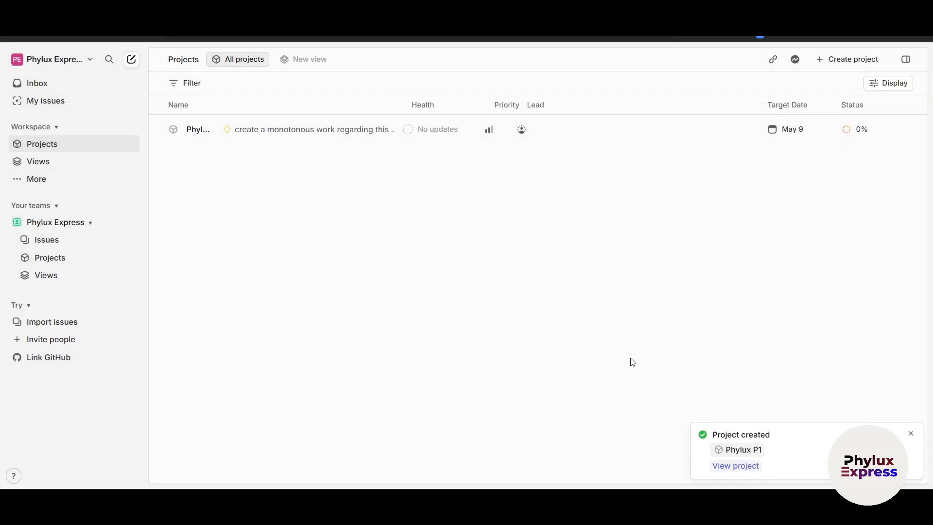
Step: Look at the new project's issues view and the Phylux Express team's active issues, ending at the workspace projects list
click(273, 137)
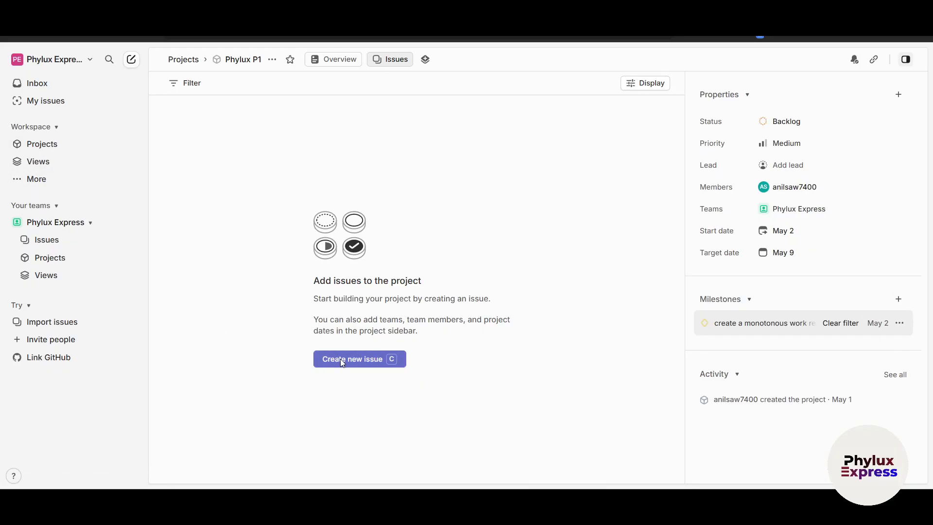
click(44, 209)
click(45, 209)
click(51, 229)
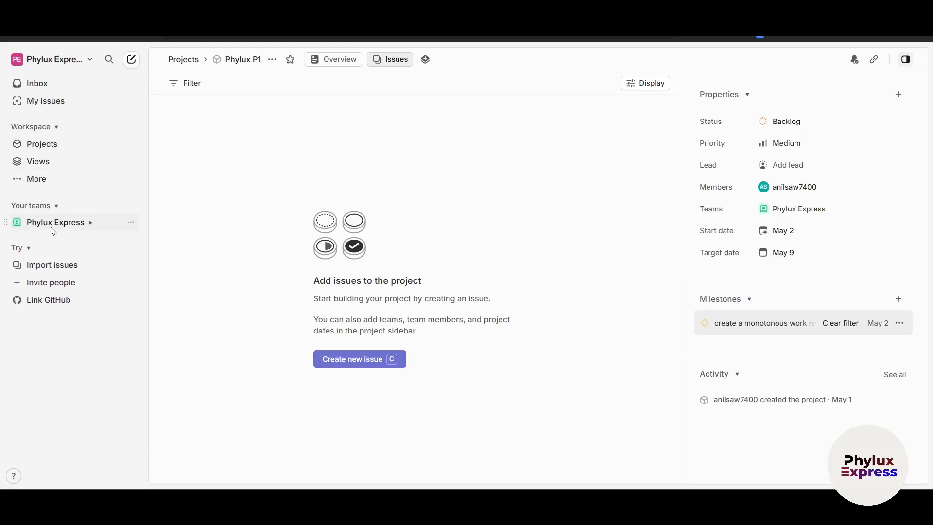
click(52, 229)
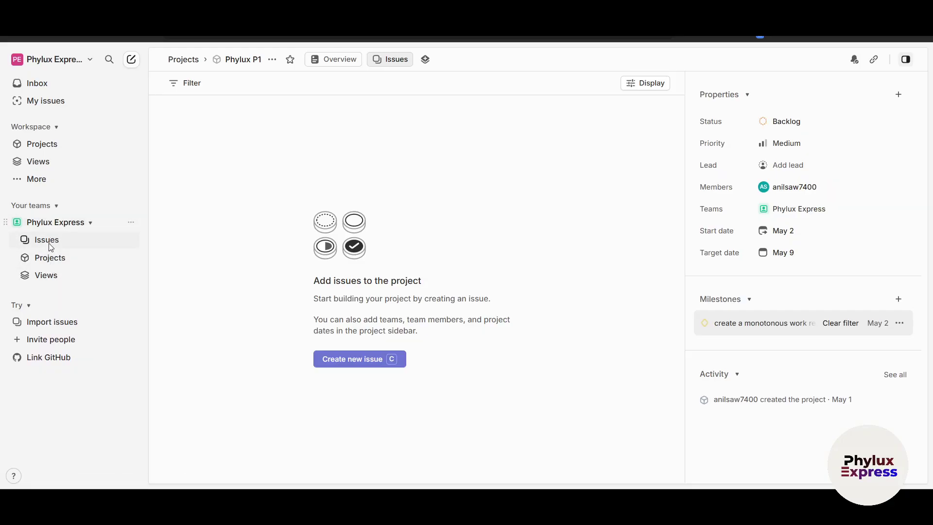
click(49, 242)
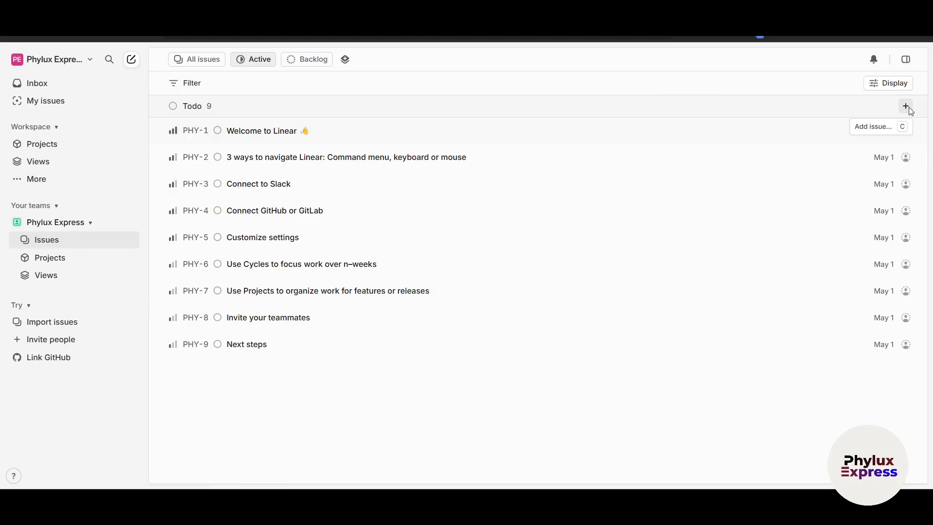
click(44, 144)
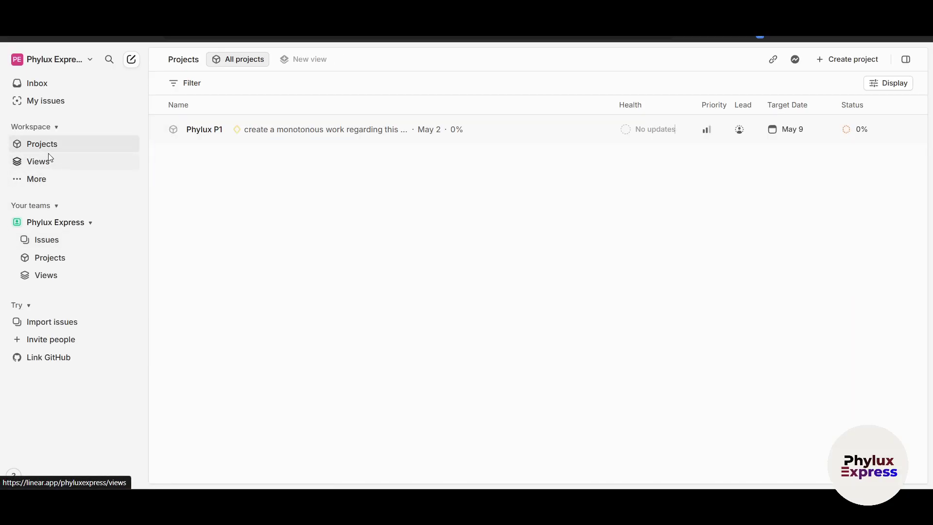
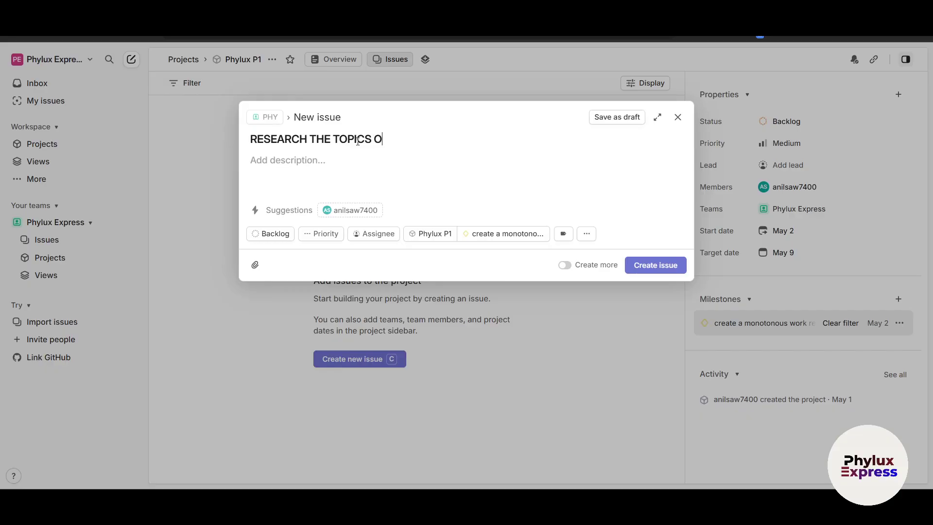
Step: Title the new issue "RESEARCH THE TOPICS FOR PROJECTS", describe it as "REGARDING PHYLUX EXPRESS YOUTUBE CHANNEL", and assign it to the suggested user
text(OR PROJECTS)
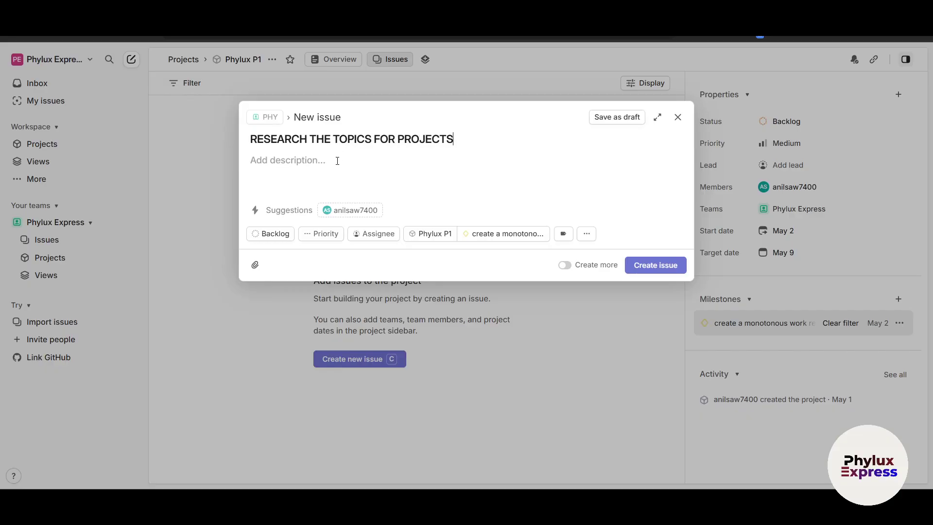
text(REGARDING PHYLUX )
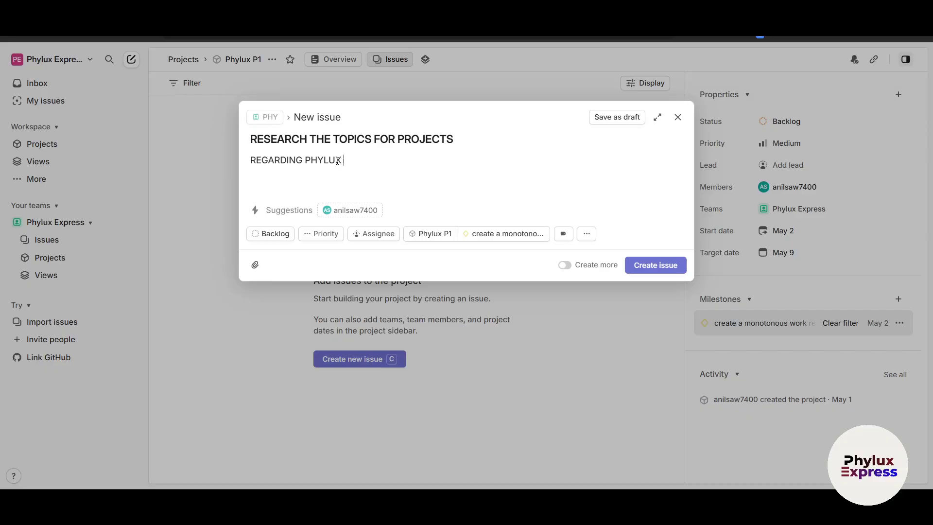
text(EXPRESS YOUTUBE CHANNEL)
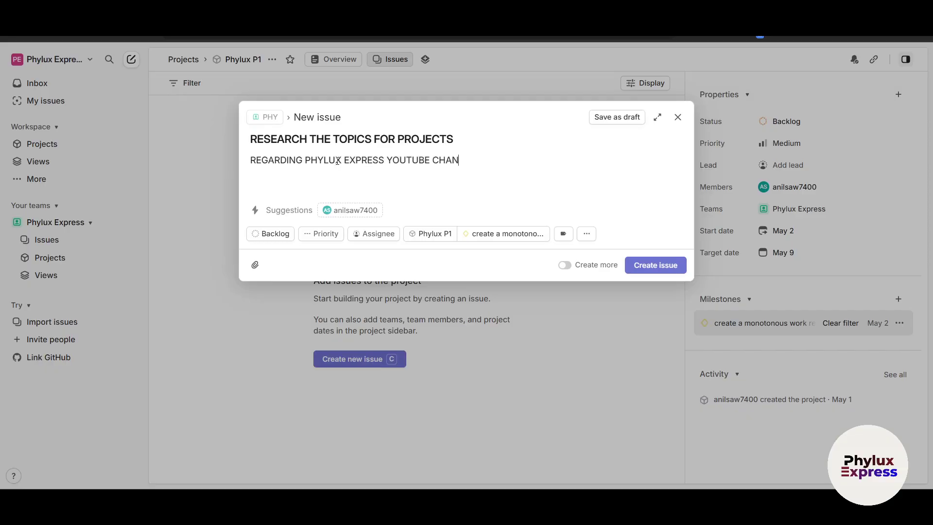
click(342, 210)
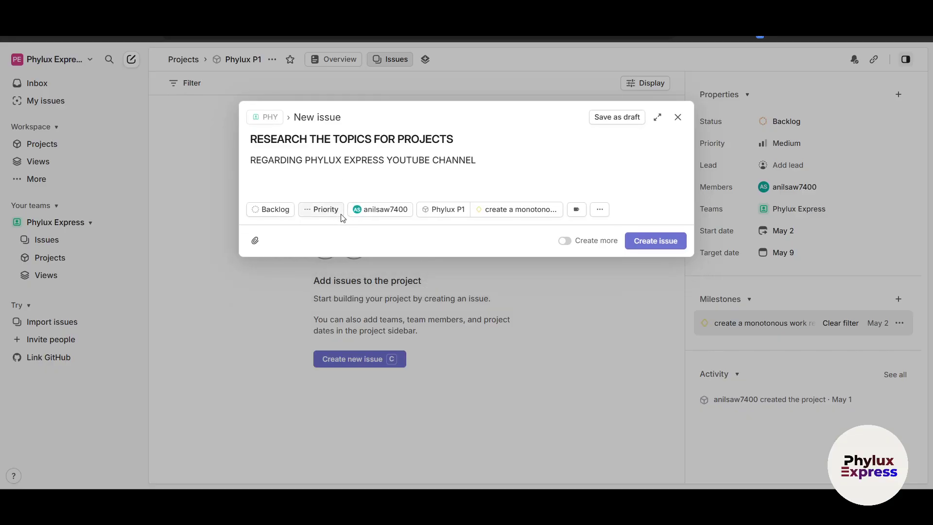
Step: Review the new issue's assignee, priority, project and milestone choices, keeping Phylux P1 and its existing milestone
click(384, 209)
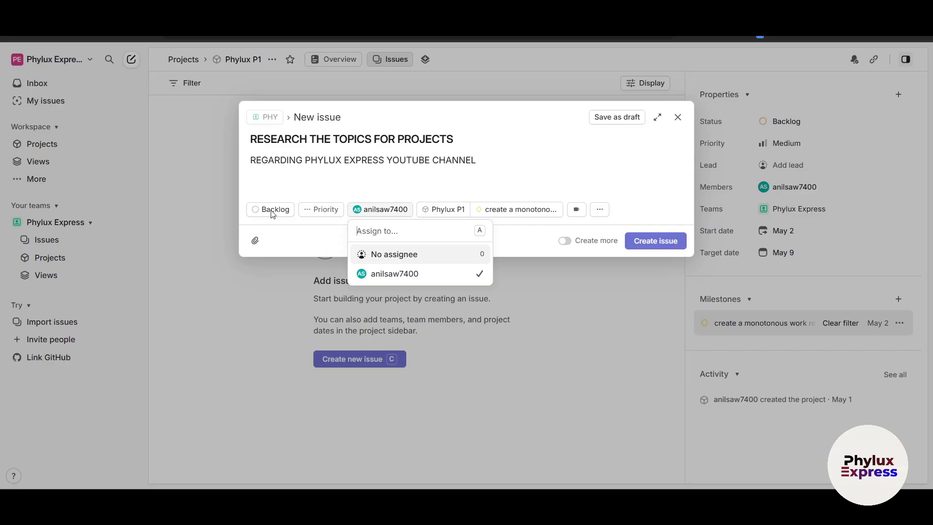
click(308, 211)
click(443, 211)
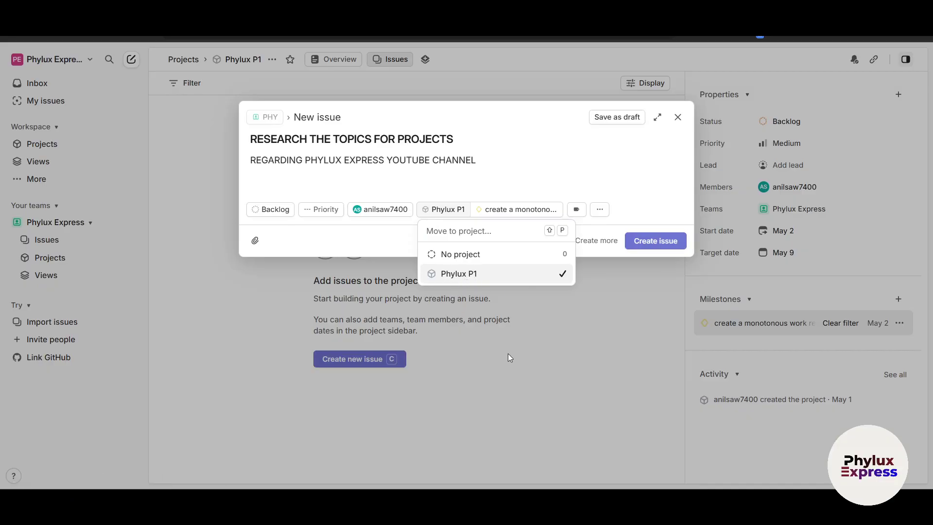
click(646, 209)
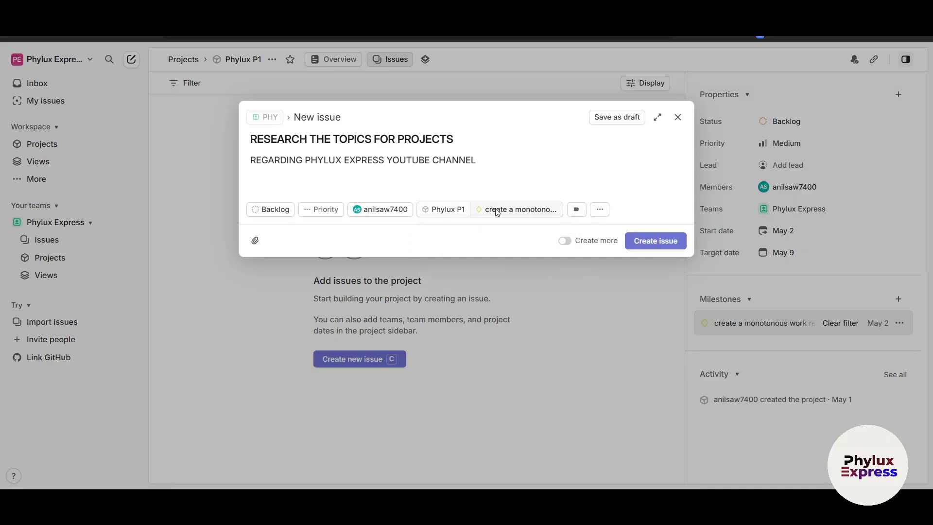
click(496, 210)
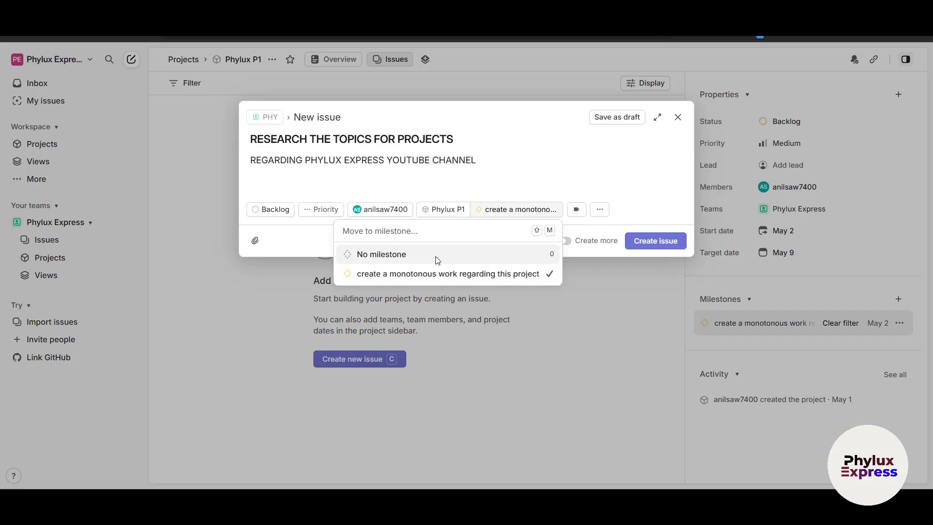
click(439, 273)
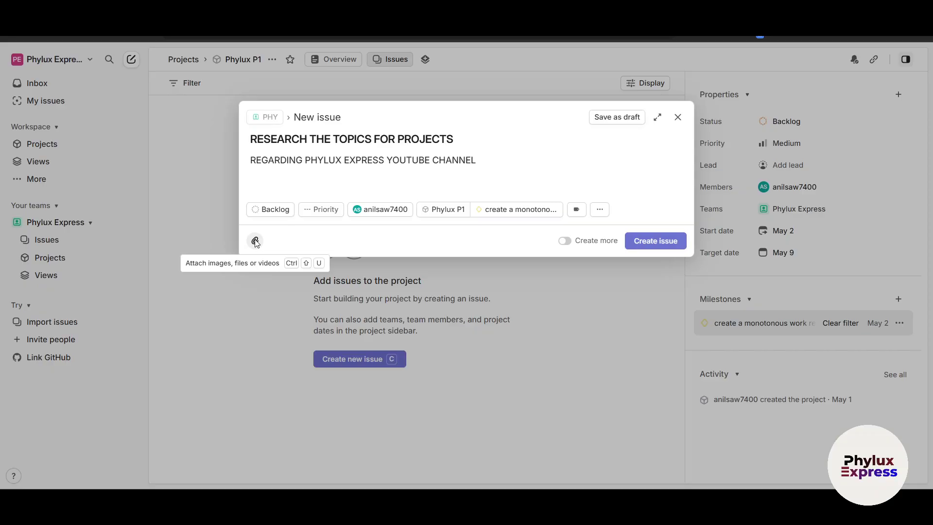
Step: Expand the new issue form to the large editor and add a run of blank lines below the description
click(657, 116)
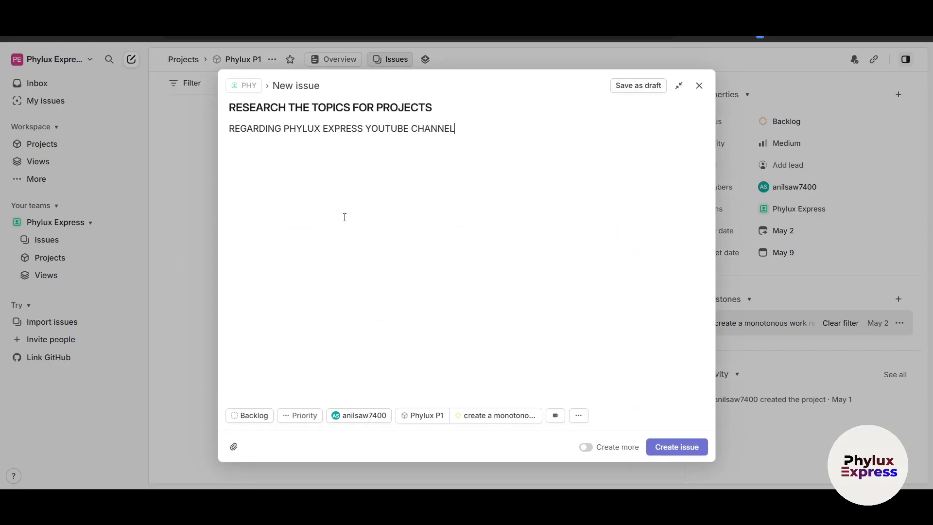
key(Return)
key(Return)
key(Return)
key(Return)
key(Return)
key(Return)
key(Return)
key(Return)
key(Return)
key(Return)
key(Return)
key(Return)
key(Return)
key(Return)
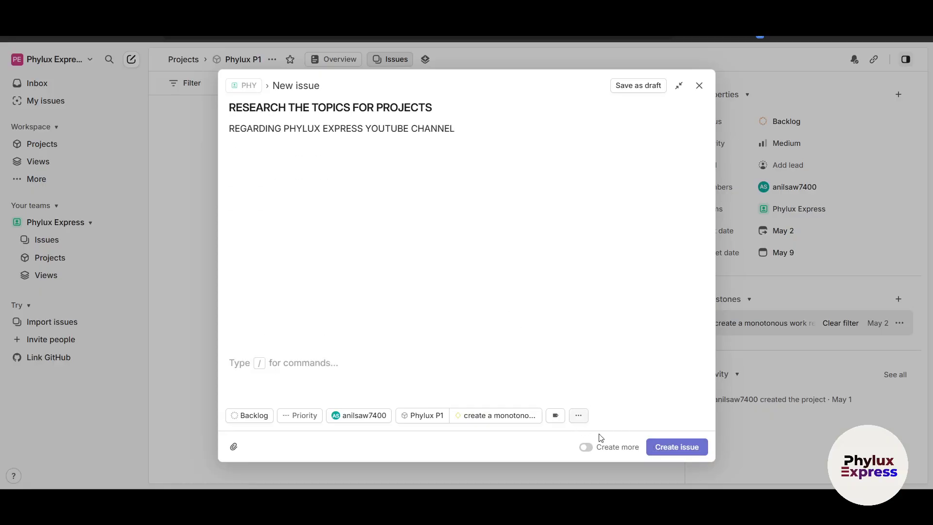
Step: Apply the Feature label to the new issue and create it
click(557, 416)
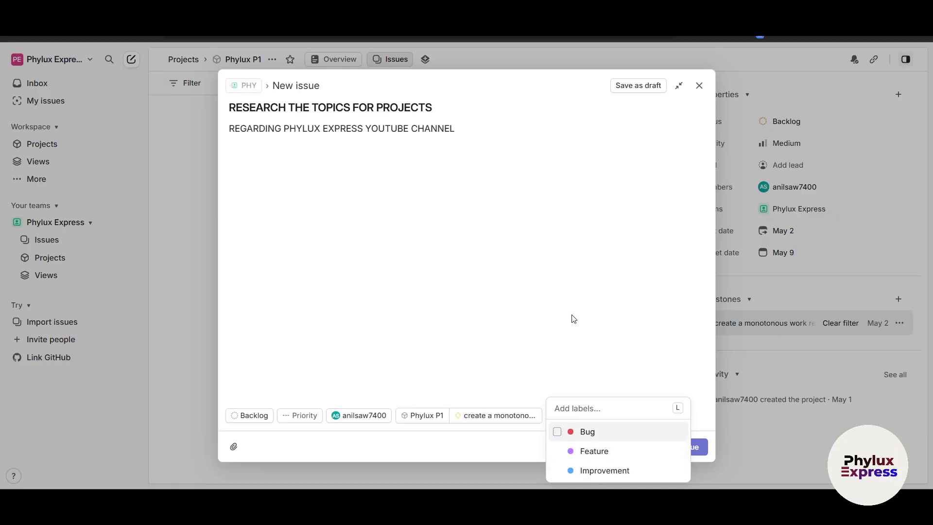
click(587, 453)
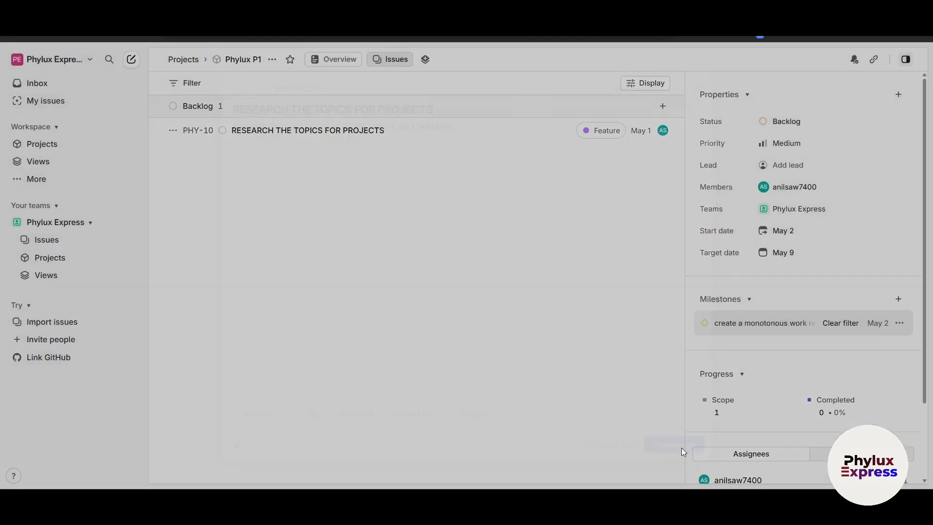
click(681, 447)
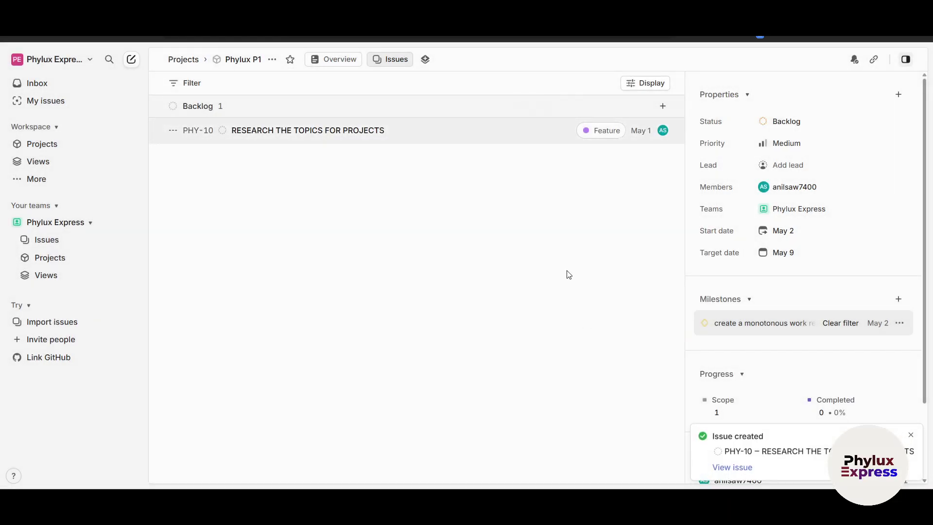
Step: Switch the Phylux P1 project's issues from the list to the Board layout
click(644, 83)
click(305, 181)
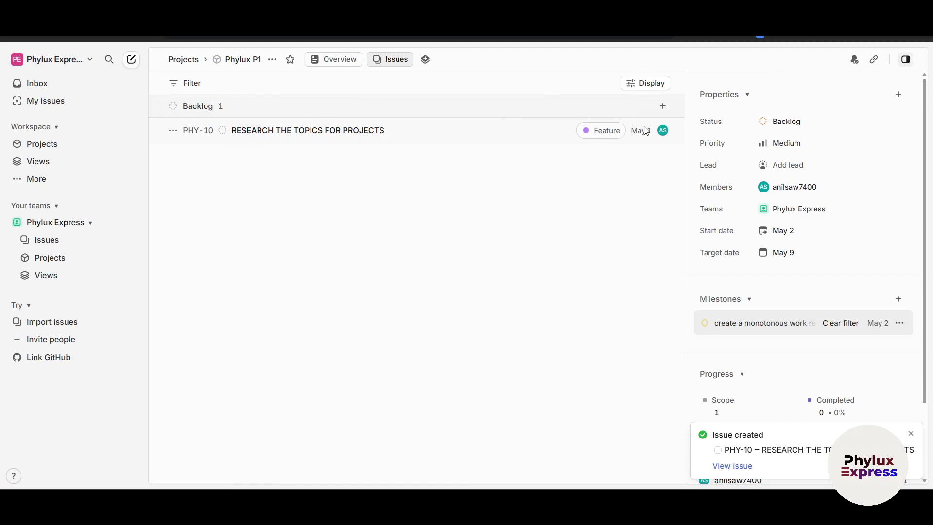
key(alt+c)
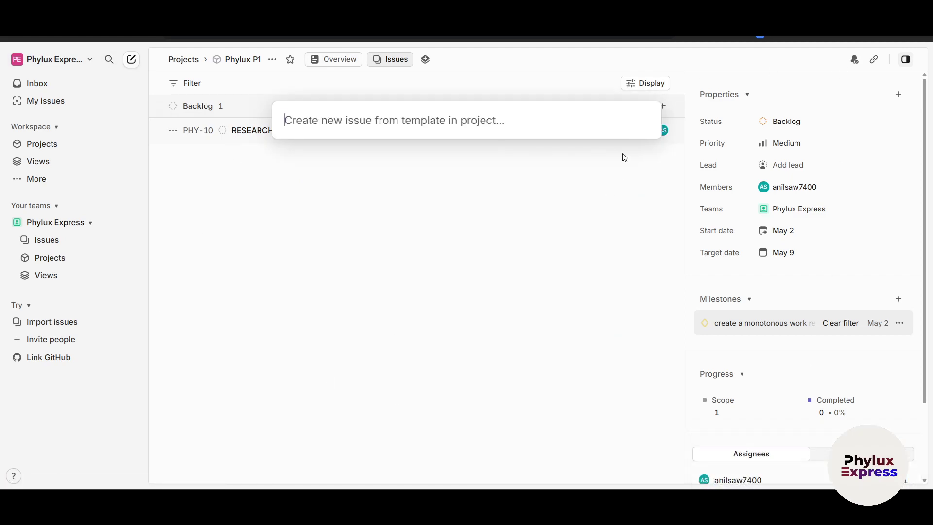
click(635, 87)
click(637, 84)
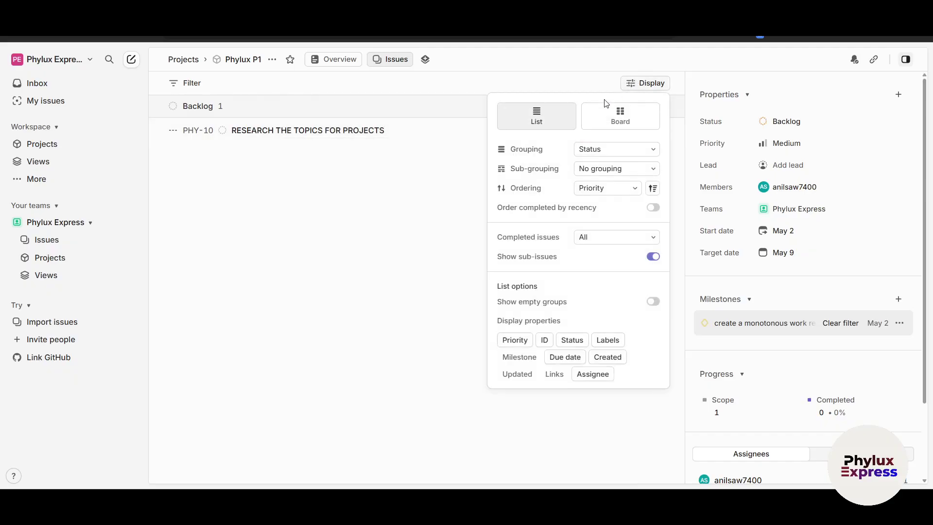
click(611, 121)
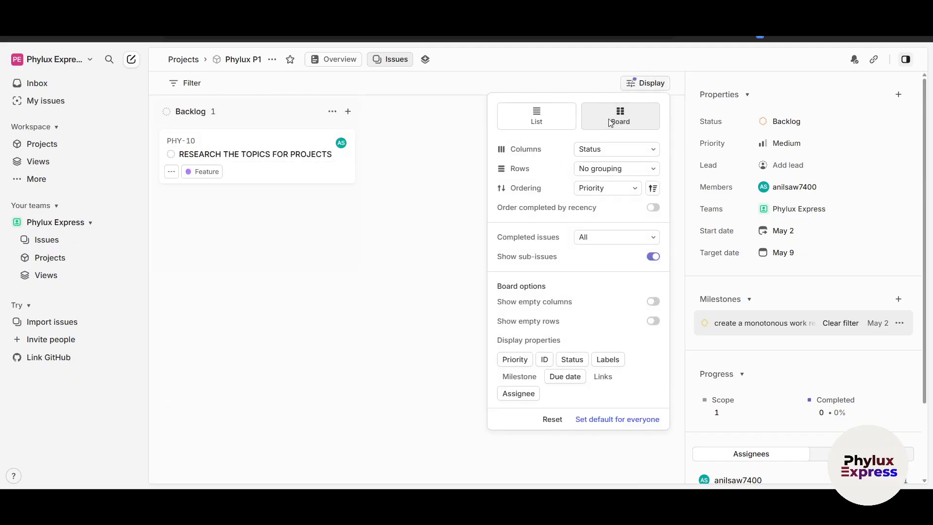
click(368, 324)
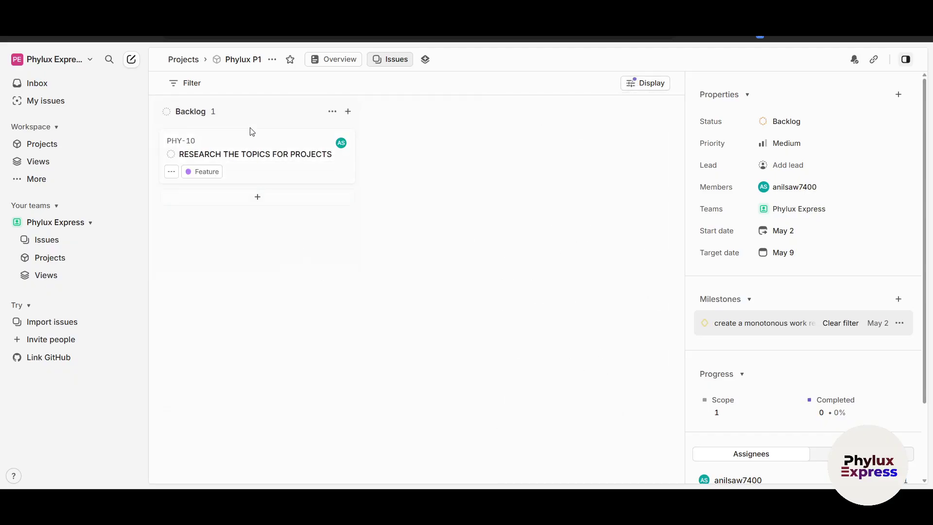
Step: Look at the Backlog column's options and its new issue form without creating an issue
click(333, 111)
click(348, 141)
click(348, 111)
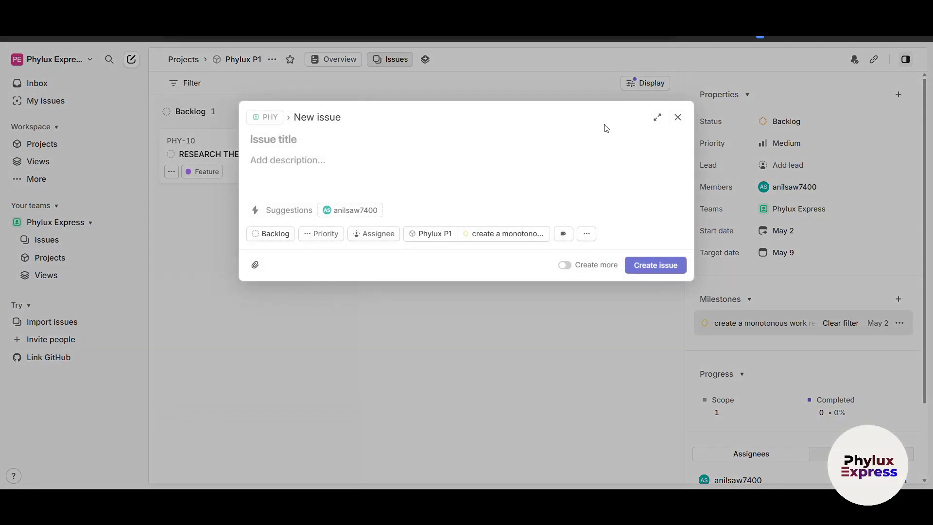
click(678, 117)
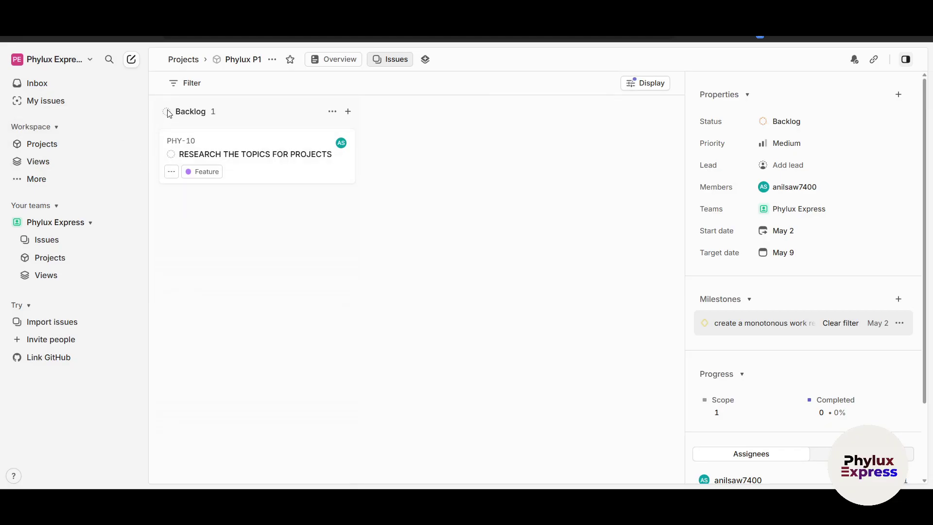
click(246, 200)
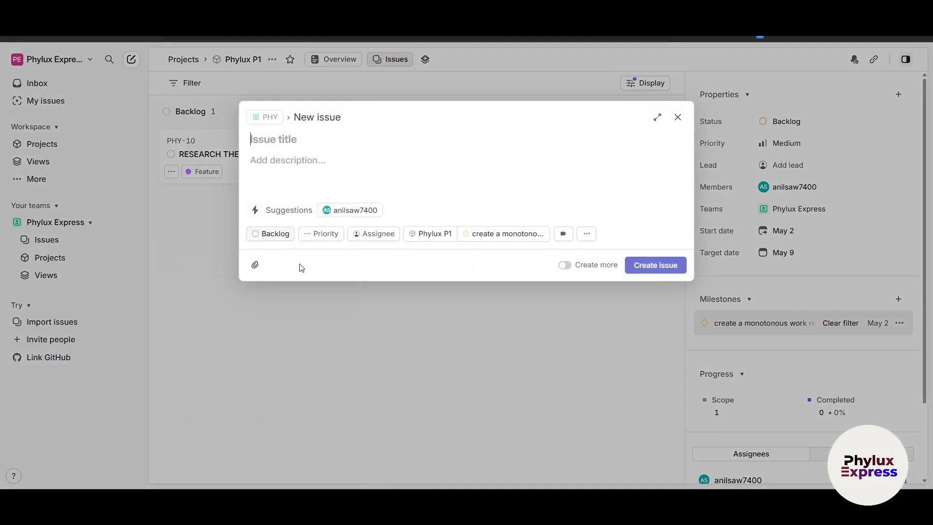
click(678, 118)
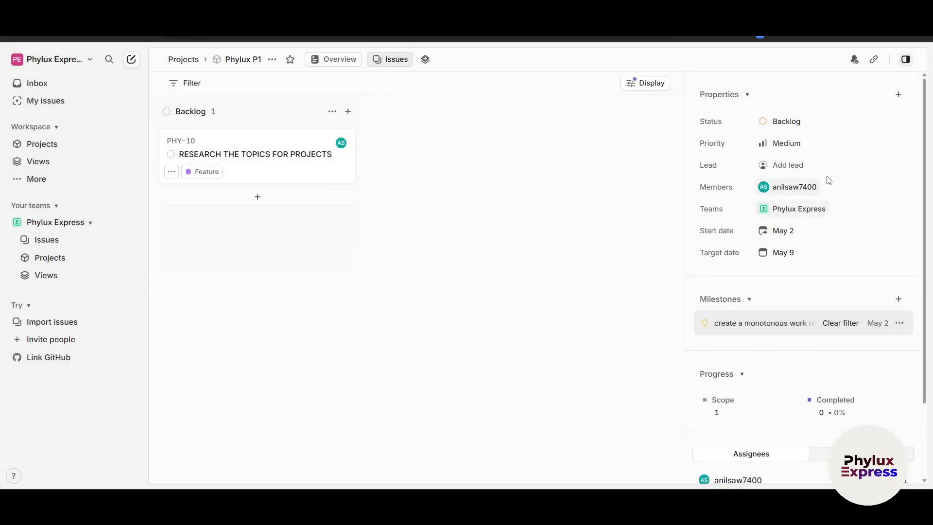
Step: Set the Phylux P1 project's status to Planned
click(899, 94)
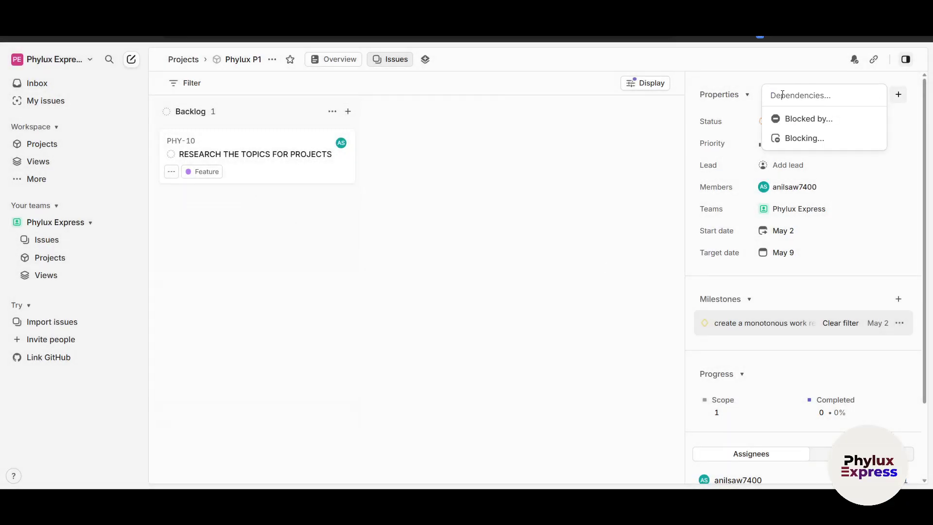
key(Escape)
click(784, 122)
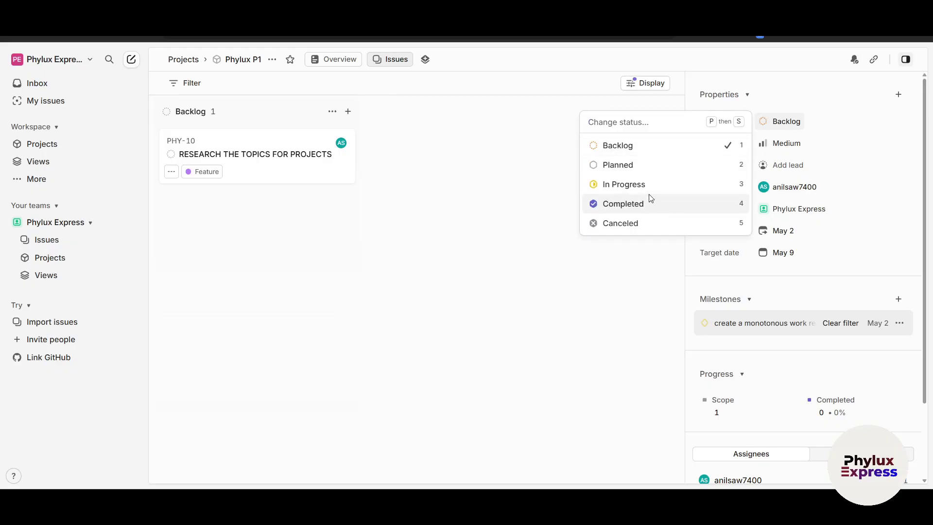
click(642, 170)
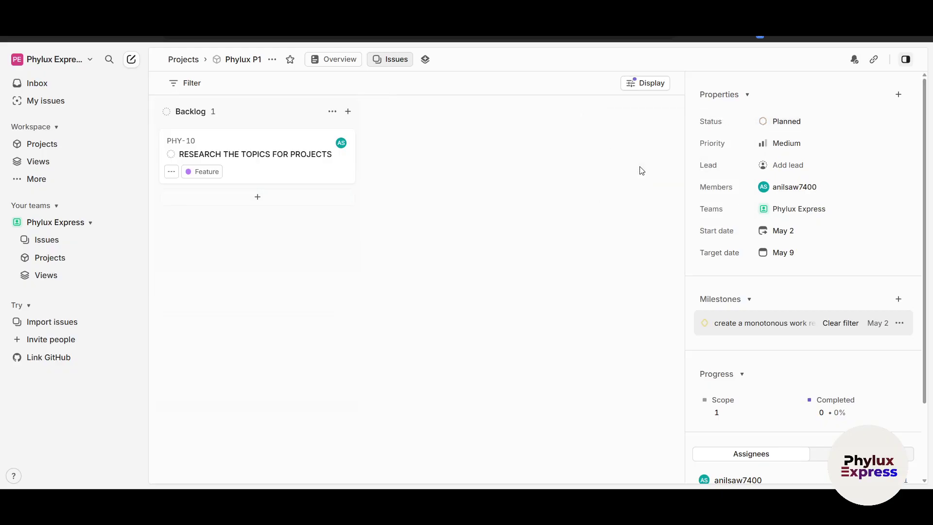
Step: Try to move the RESEARCH THE TOPICS FOR PROJECTS card out of the Backlog column
drag(266, 152, 466, 154)
drag(242, 169, 472, 215)
scroll(797, 318, down, 2)
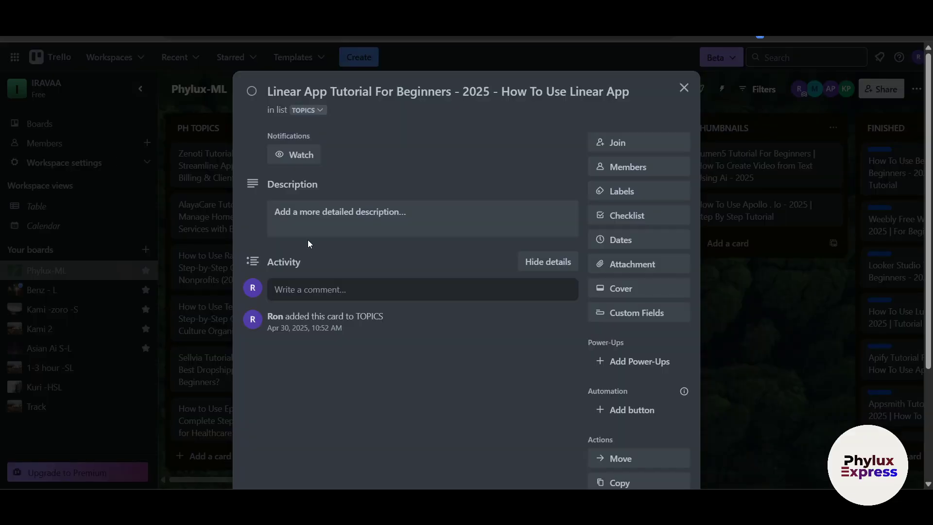
Step: In Trello, close the open card and look across the lists of the Phylux-ML board
click(753, 284)
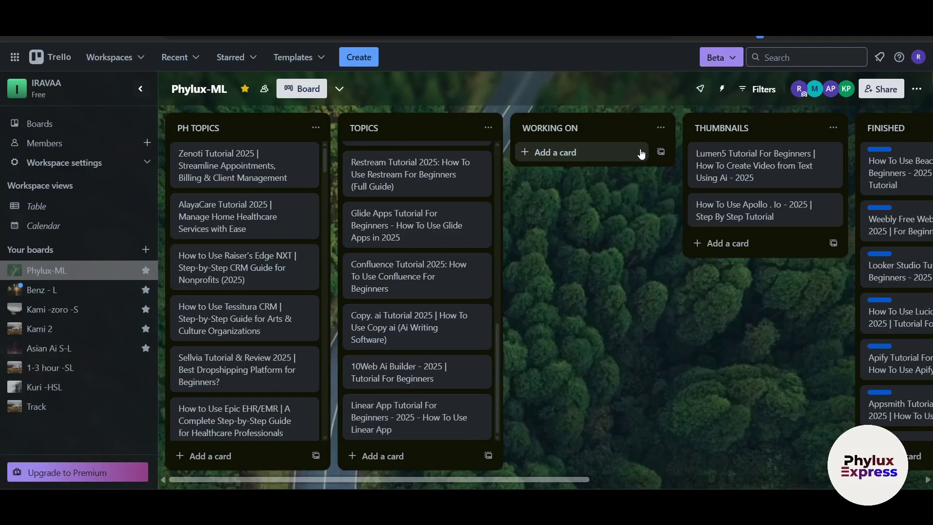
scroll(567, 289, right, 5)
scroll(567, 290, right, 5)
scroll(530, 286, left, 10)
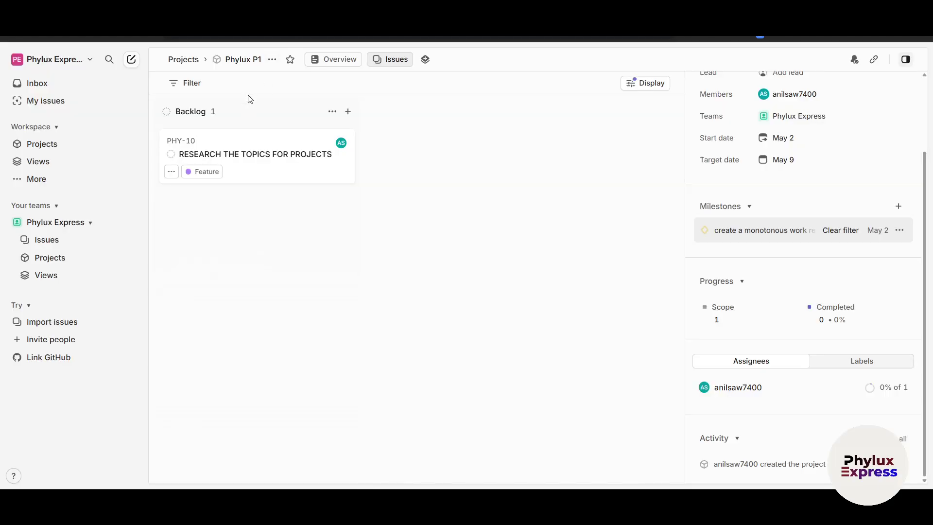
Step: Back in Linear, try again to move the Backlog issue card and check the project's status options without changing them
drag(253, 150, 279, 178)
scroll(821, 187, up, 2)
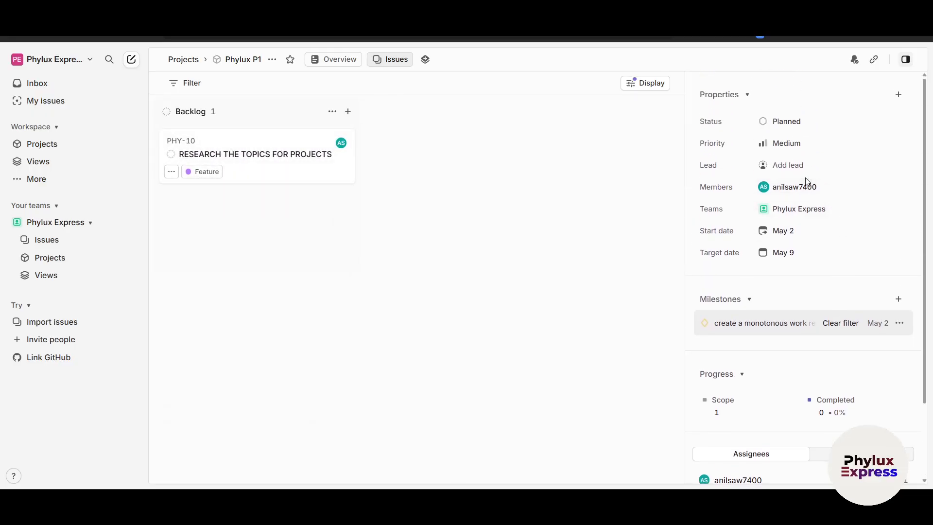
click(776, 123)
click(508, 173)
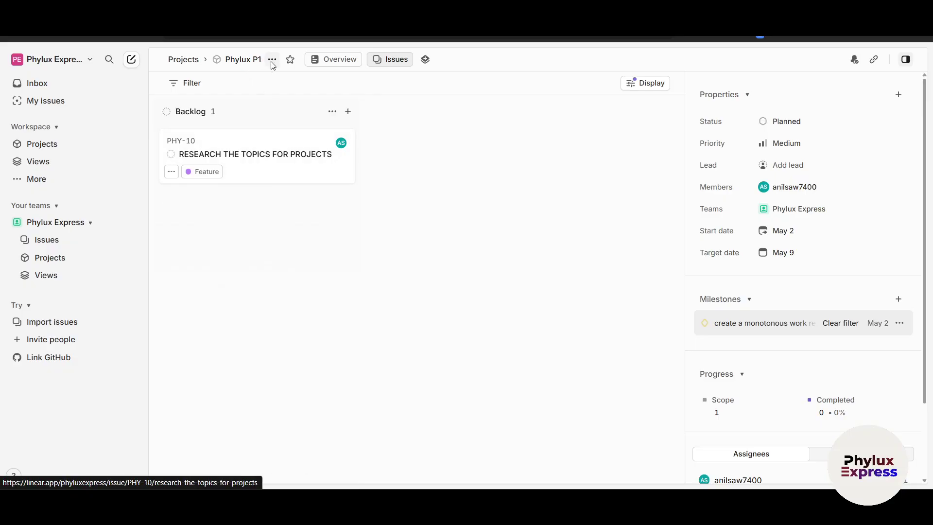
drag(239, 146, 232, 211)
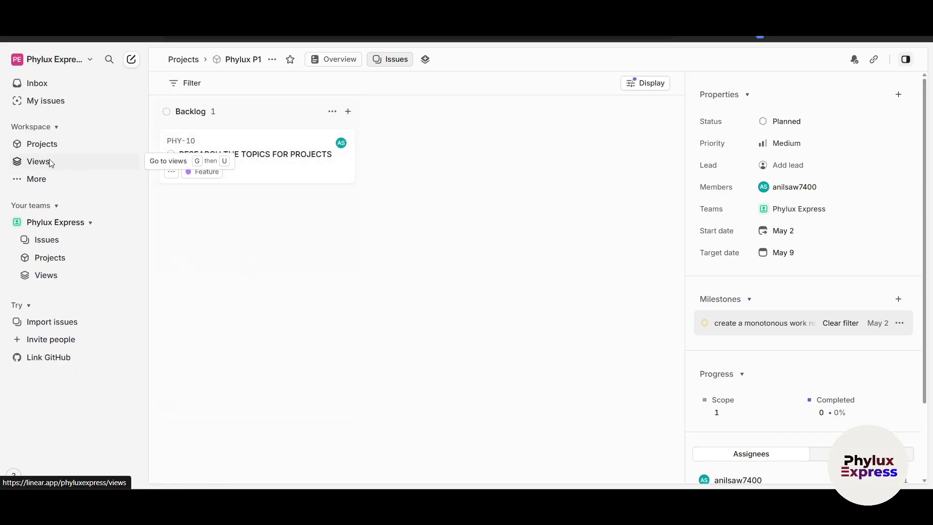
Step: Review the details of the assigned RESEARCH THE TOPICS FOR PROJECTS issue and return to My issues
click(53, 103)
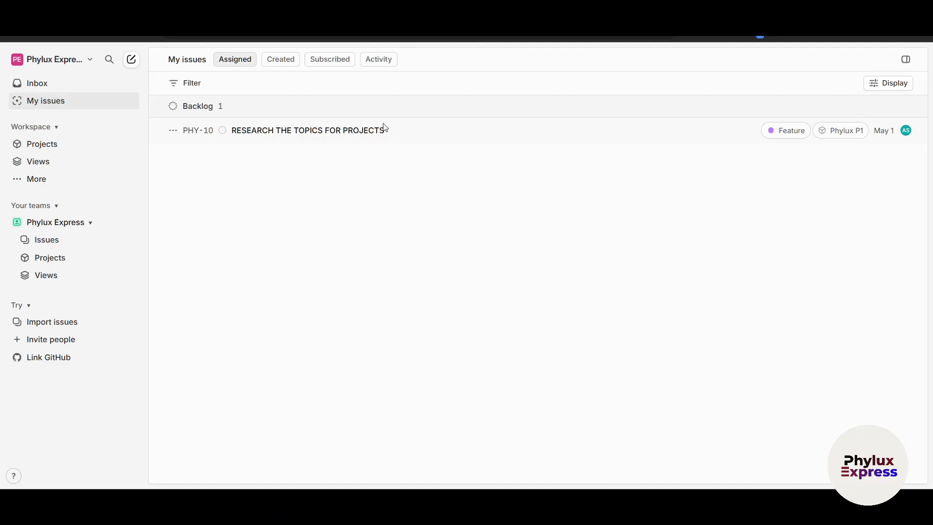
click(263, 135)
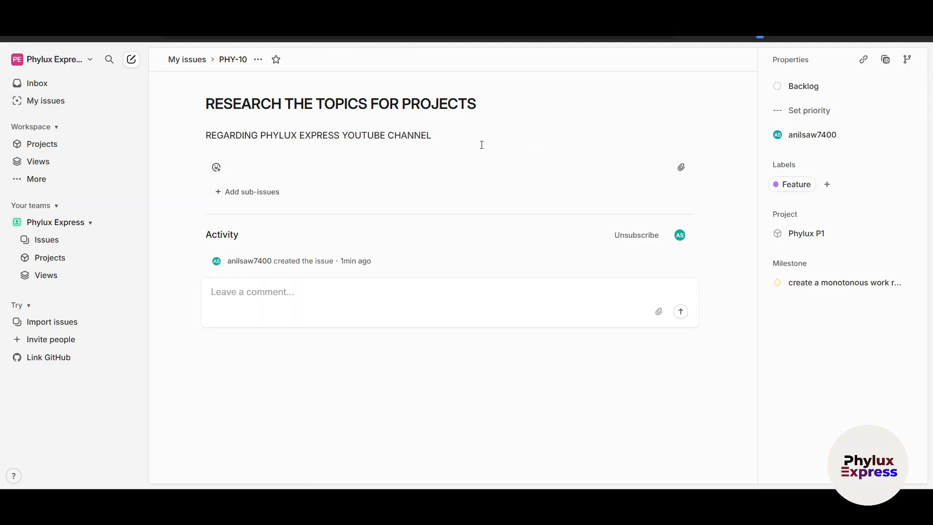
click(56, 111)
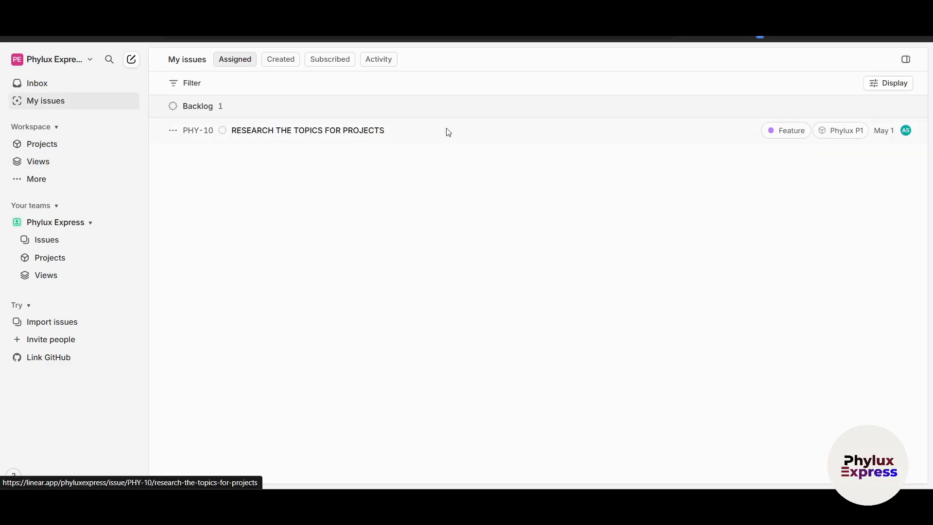
Step: Mark the RESEARCH THE TOPICS FOR PROJECTS issue as Done and reopen the Phylux P1 project's board
click(222, 132)
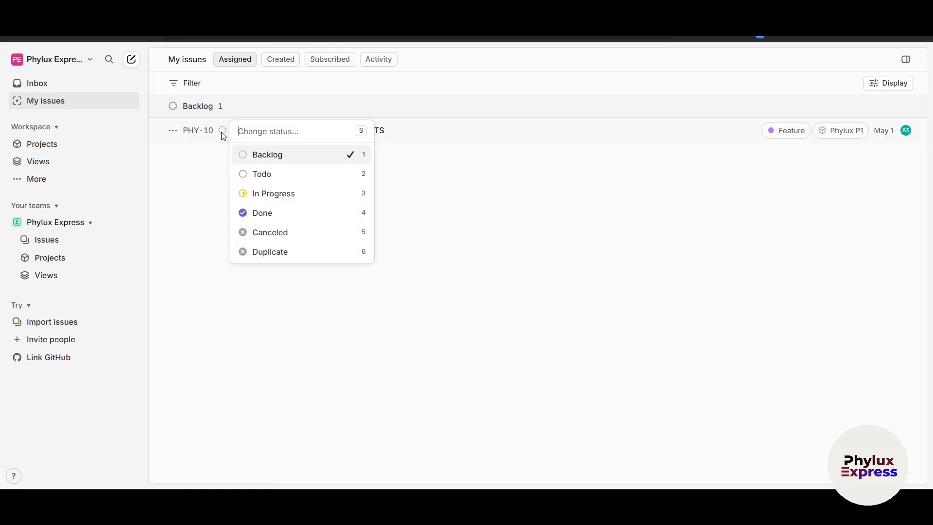
click(281, 212)
key(alt+c)
key(Escape)
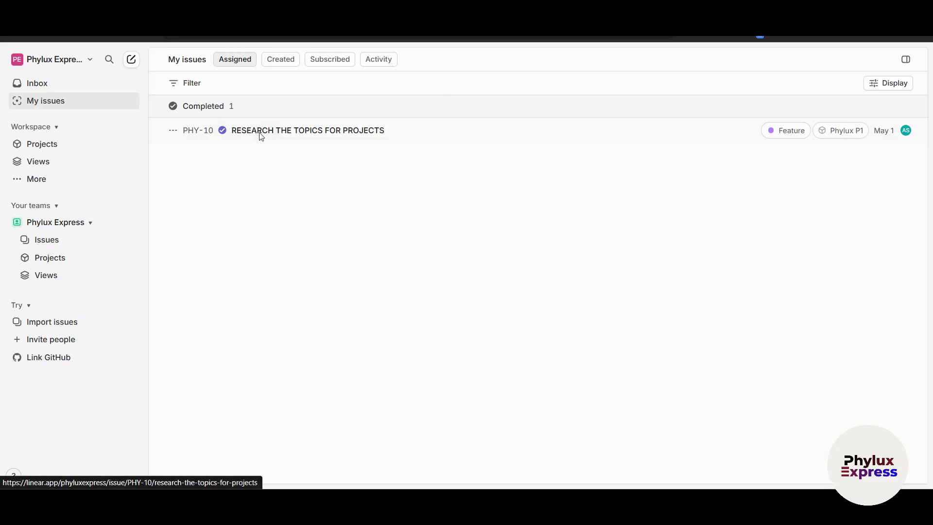
click(45, 146)
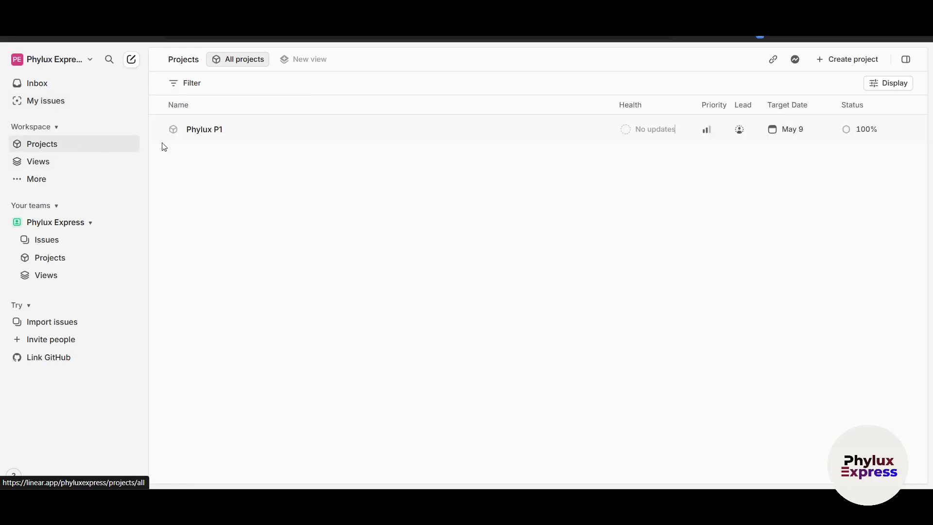
click(201, 132)
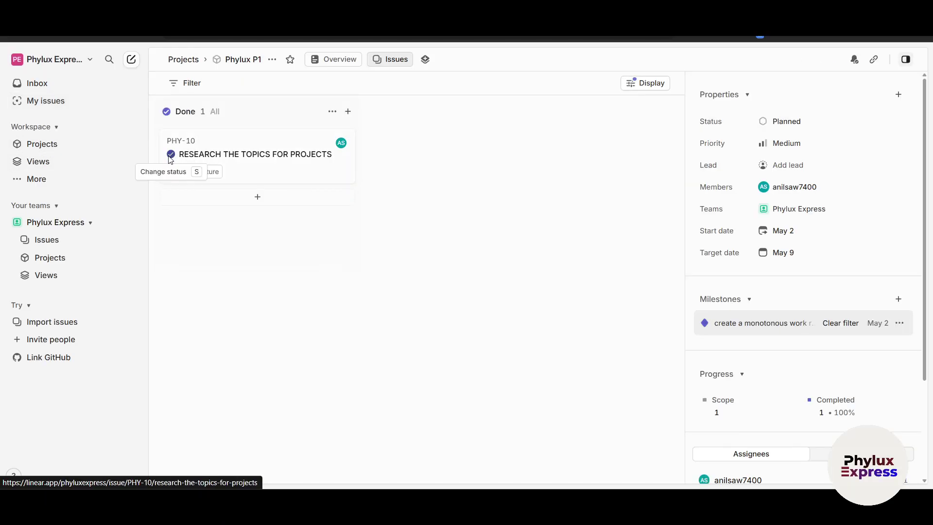
Step: Create a workspace view of all issues named ISSUE TOPICS 1 and save it
click(52, 164)
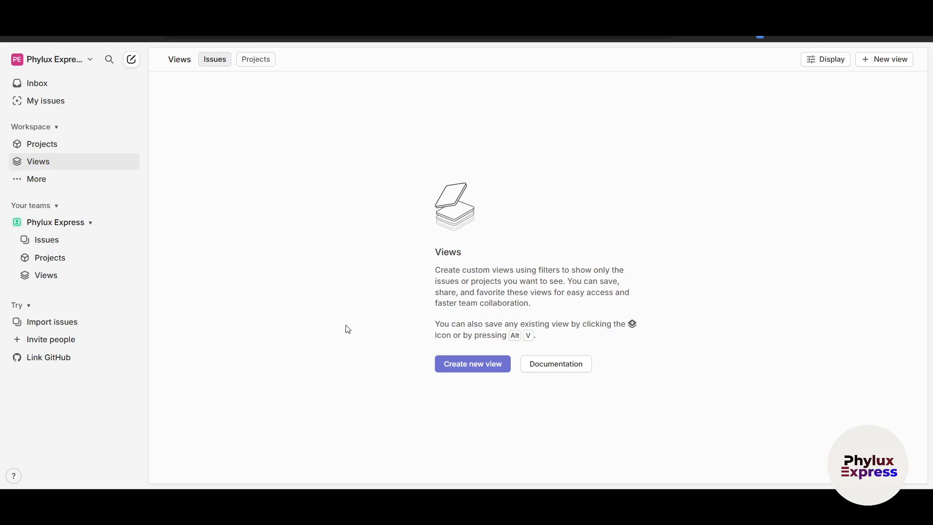
click(475, 370)
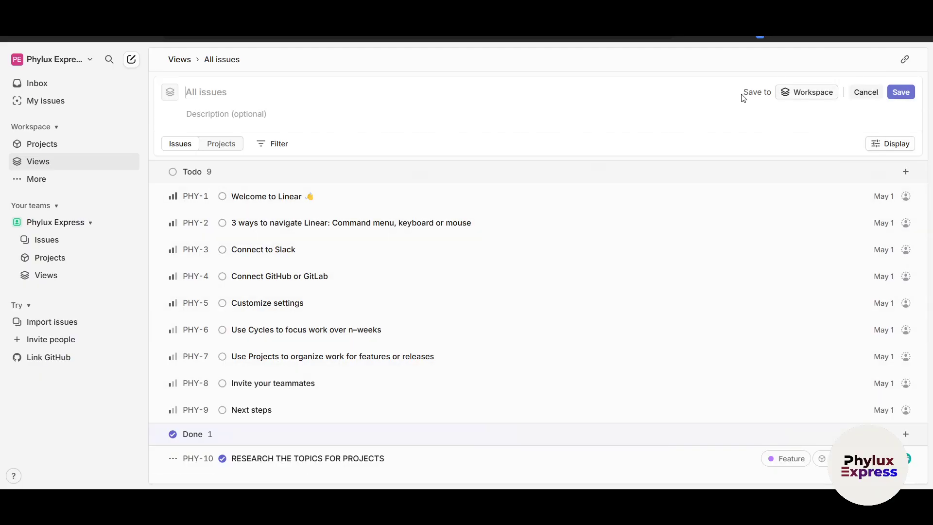
text(ISSUE)
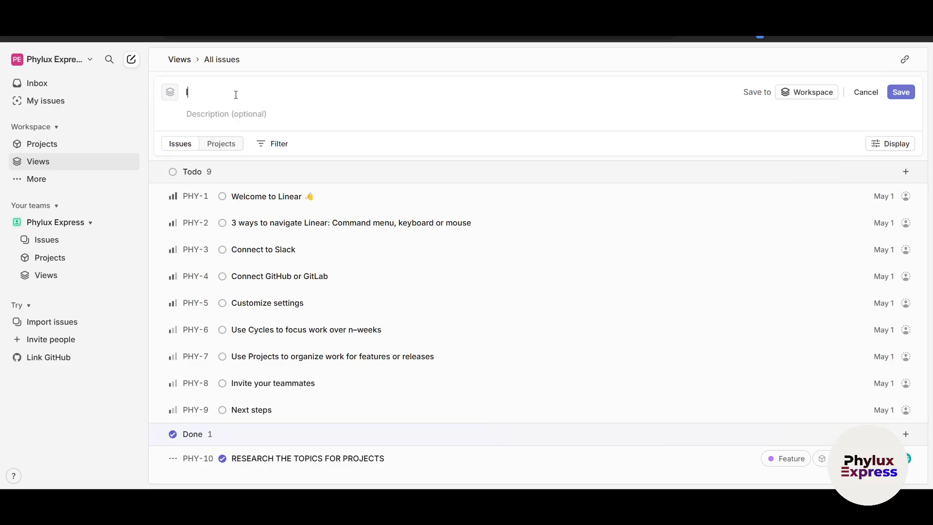
text(ICS 1)
click(901, 94)
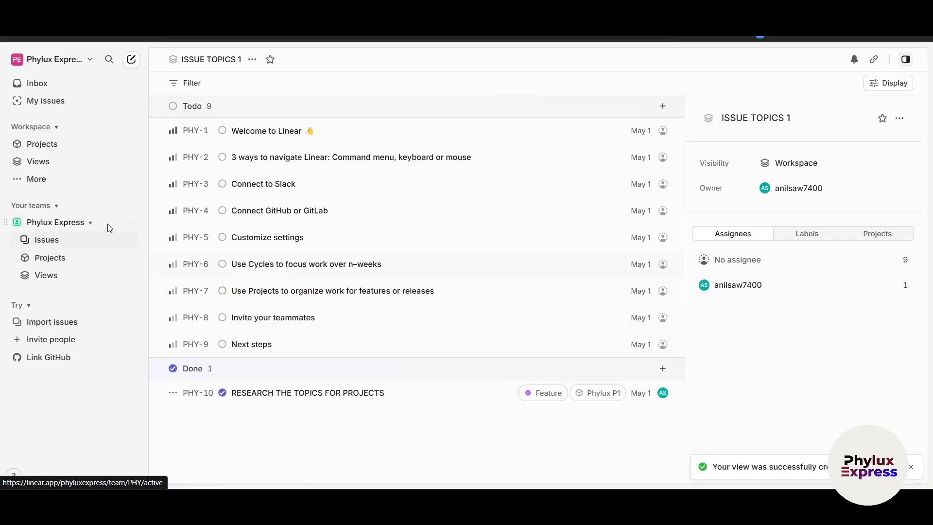
Step: Dismiss the Views introduction, open the ISSUE TOPICS 1 view and read through its Welcome to Linear issue
click(35, 162)
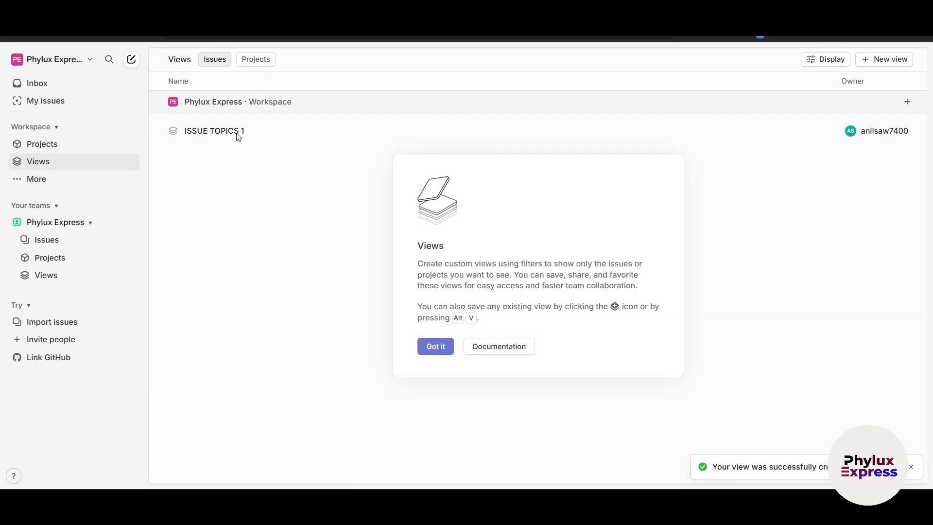
click(430, 348)
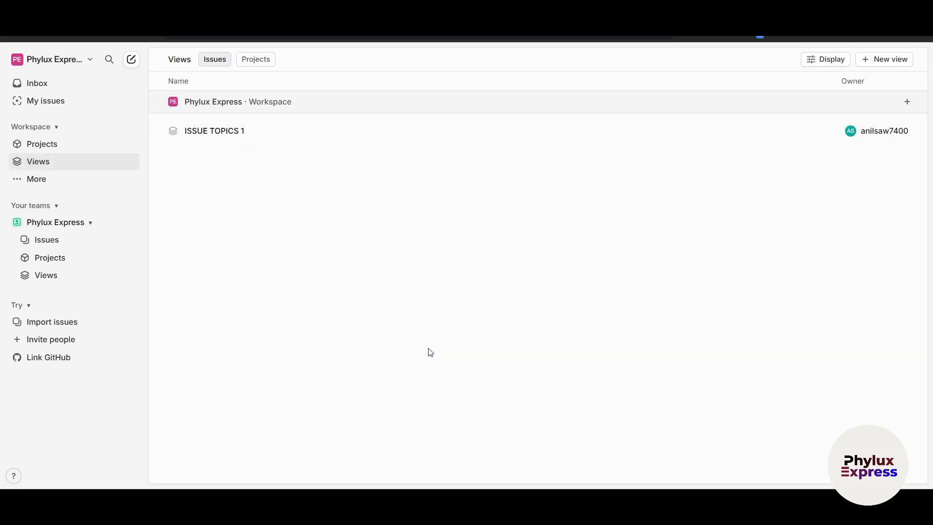
click(229, 131)
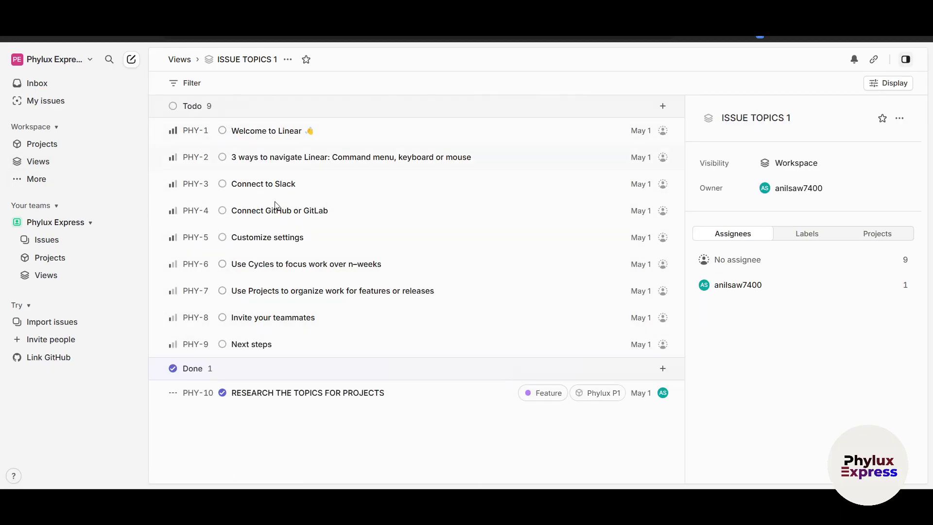
click(259, 132)
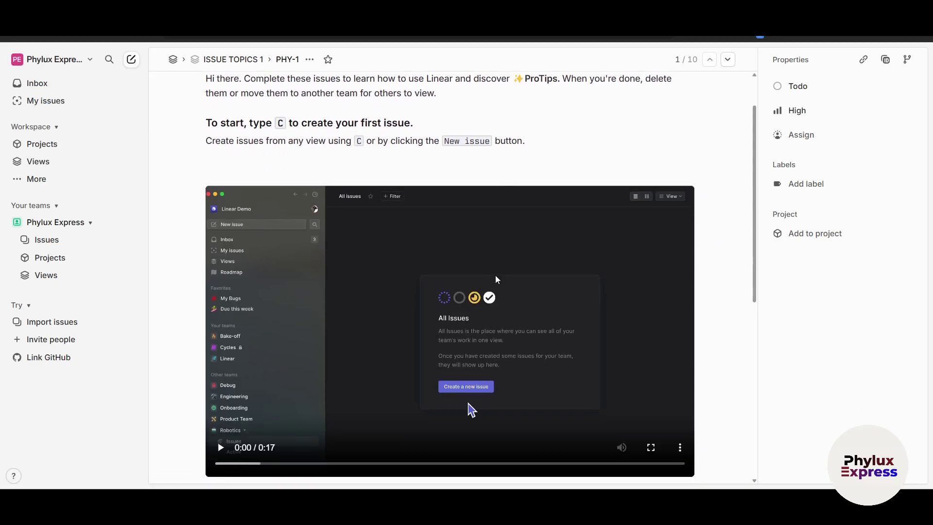
scroll(548, 256, down, 4)
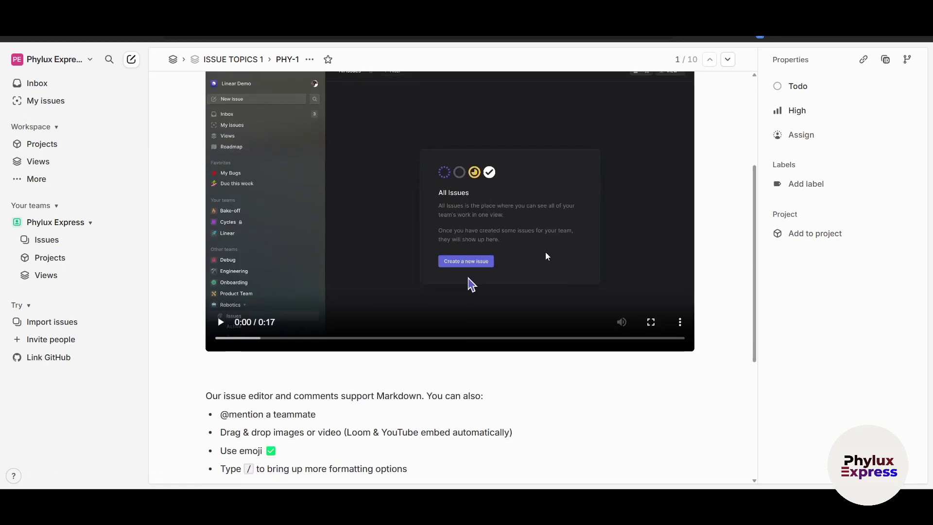
click(533, 260)
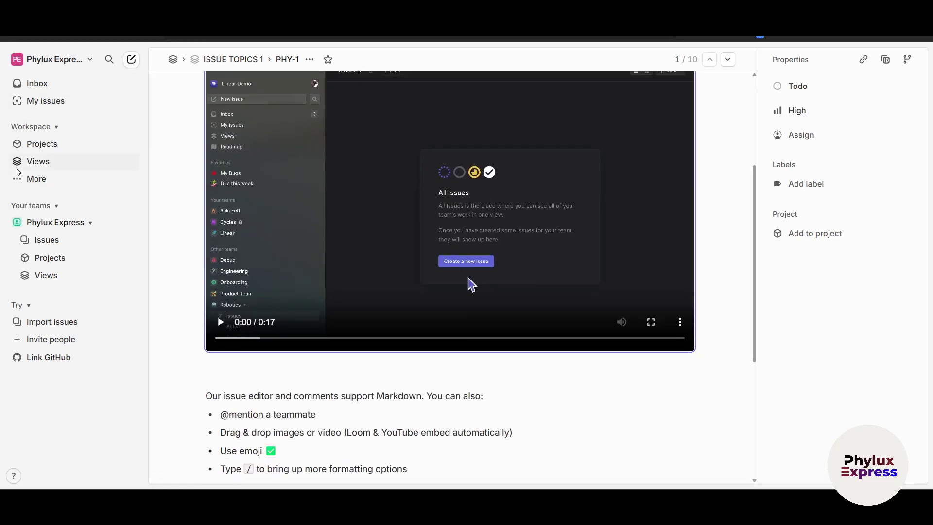
Step: Return to the workspace views and examine their display options and the separate issue and project view lists
click(34, 164)
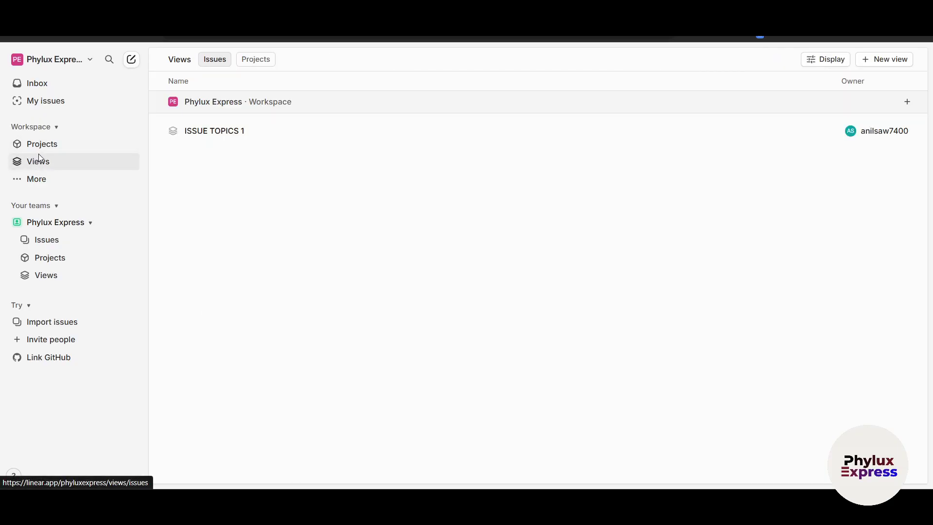
click(52, 145)
click(50, 164)
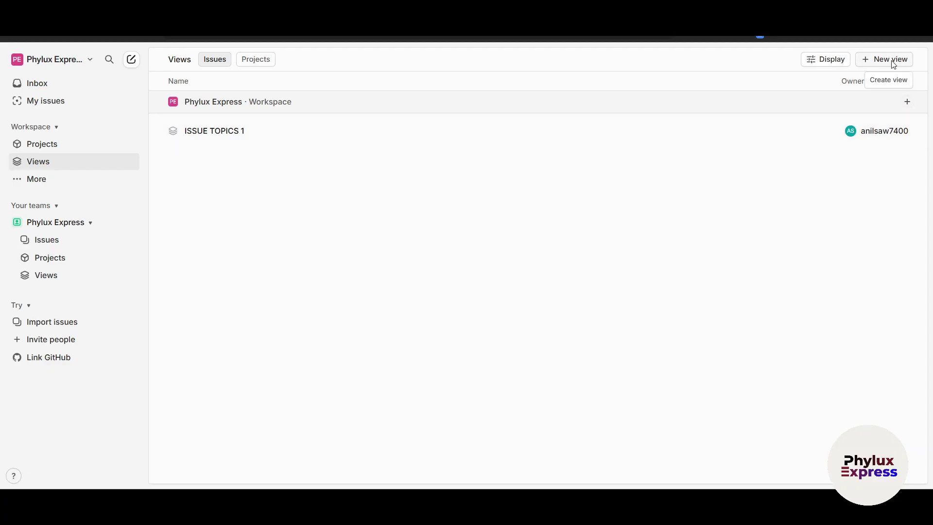
click(837, 63)
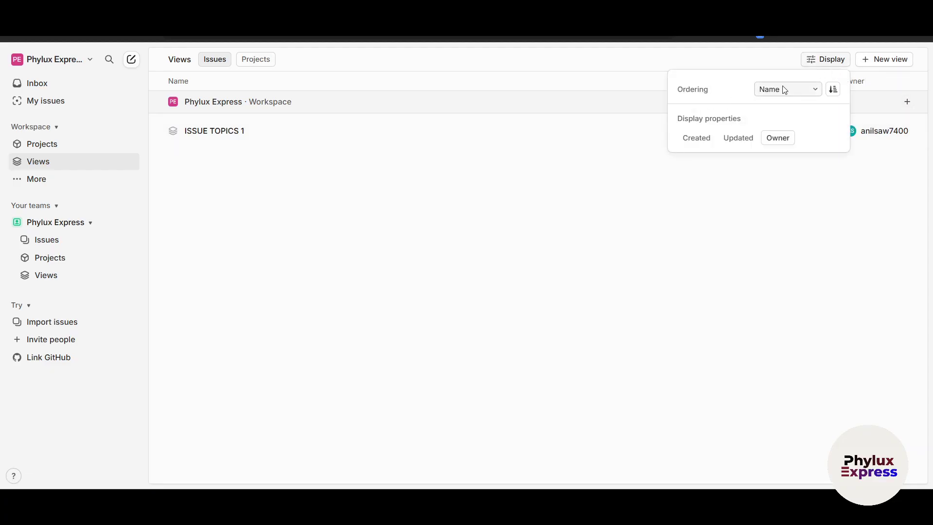
click(781, 252)
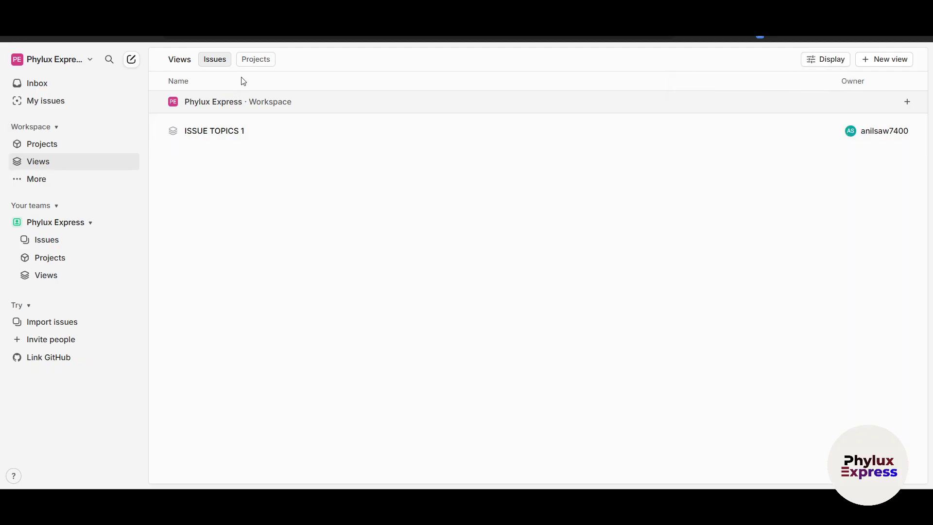
click(253, 59)
click(220, 64)
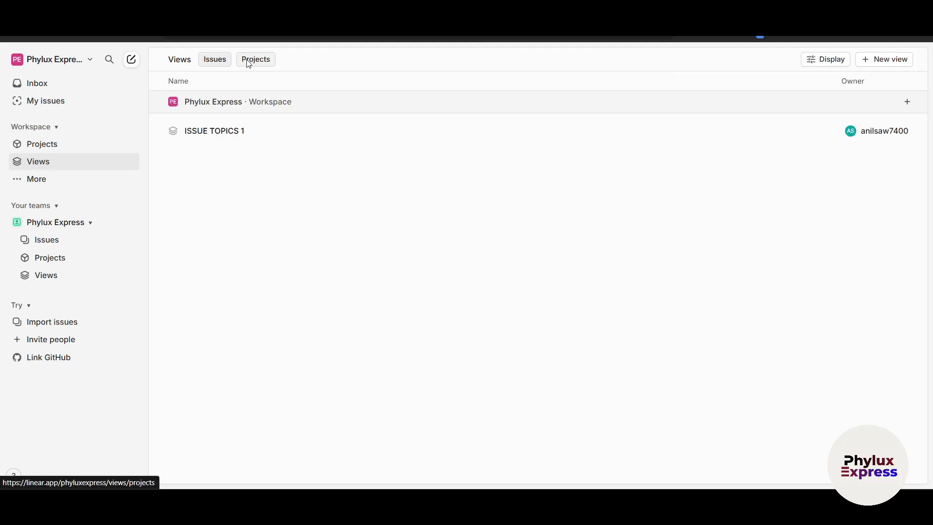
click(246, 61)
click(220, 63)
Step: Open the workspace's Teams list to see its teams and memberships
click(57, 180)
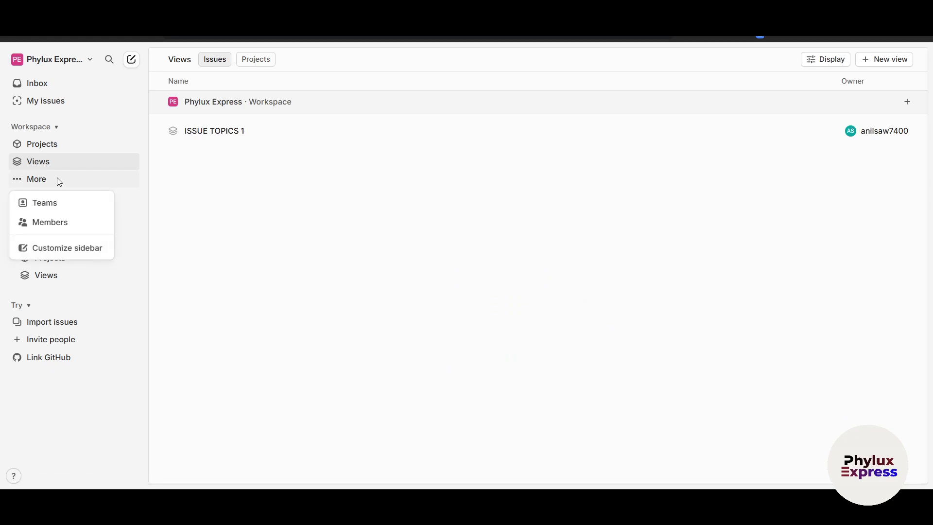
click(51, 202)
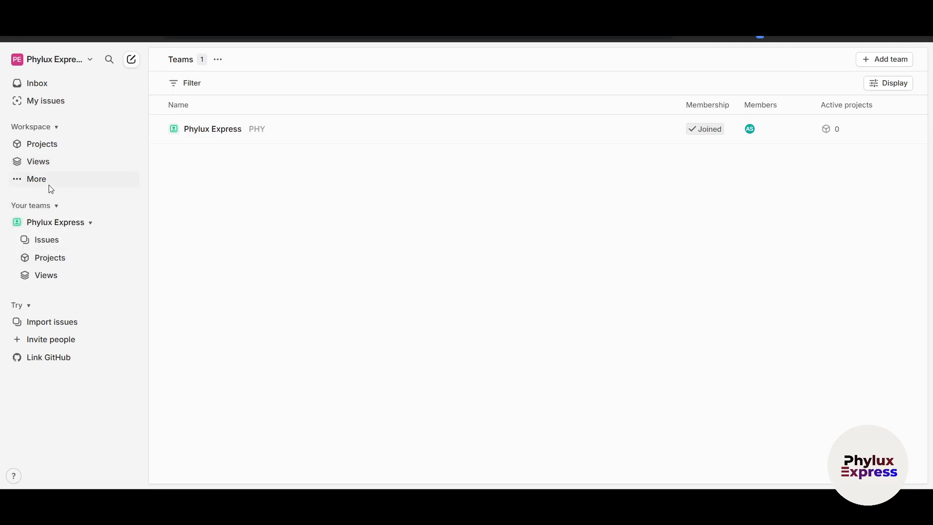
click(50, 184)
click(54, 206)
key(alt+c)
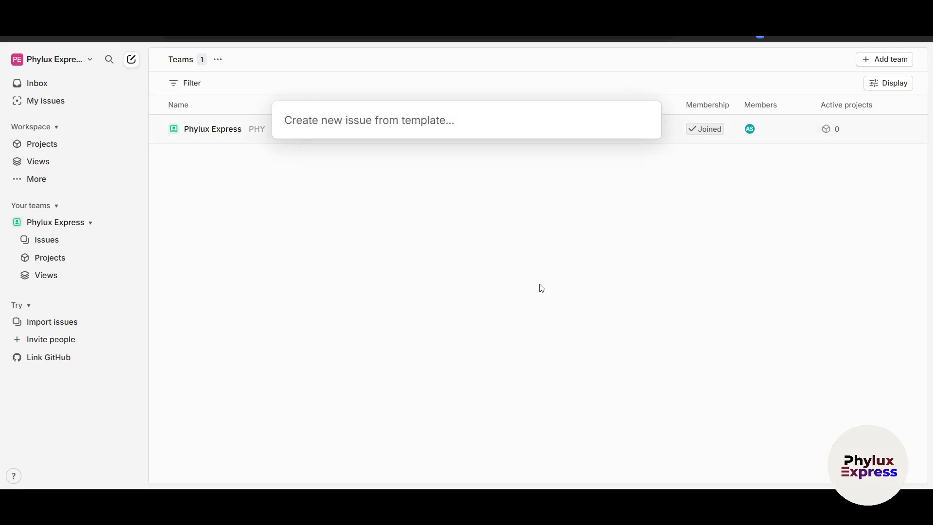
key(Escape)
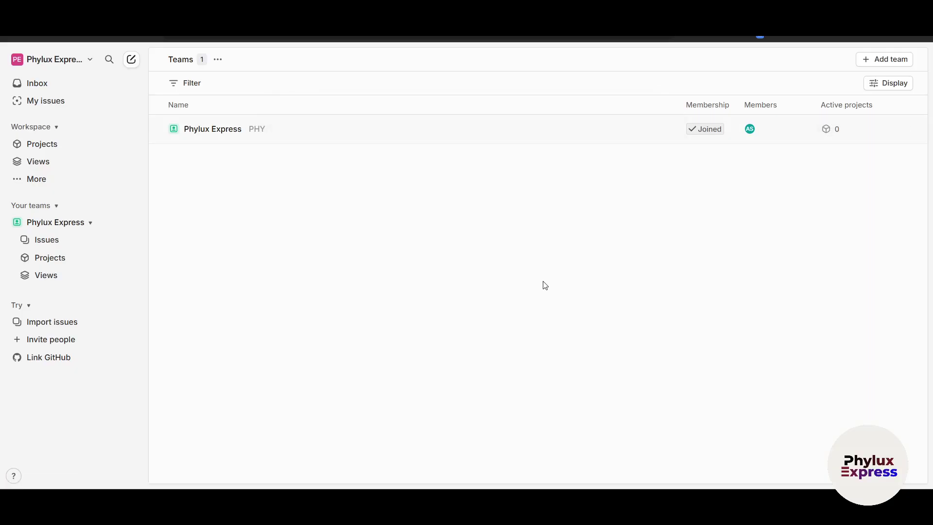
Step: Set the Welcome to Linear issue in the Phylux Express team to Done and return to the Teams list
click(216, 131)
click(222, 131)
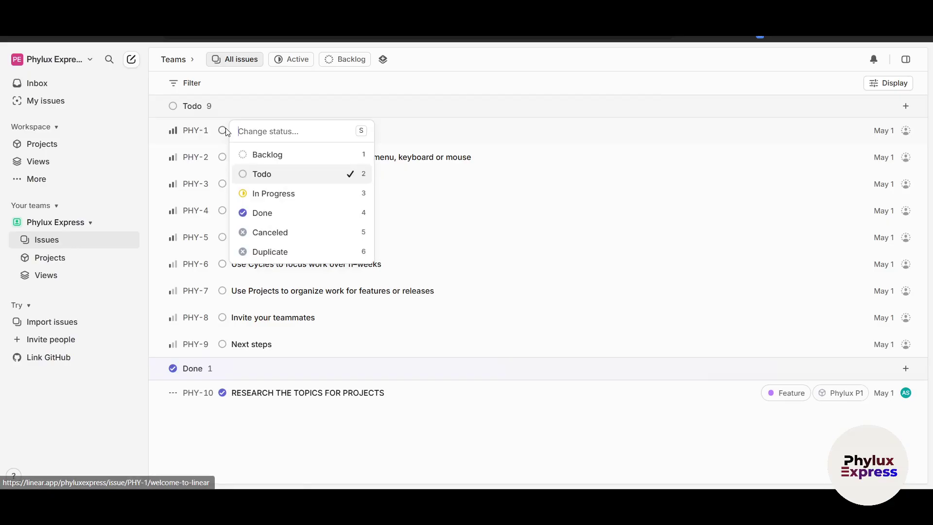
click(281, 220)
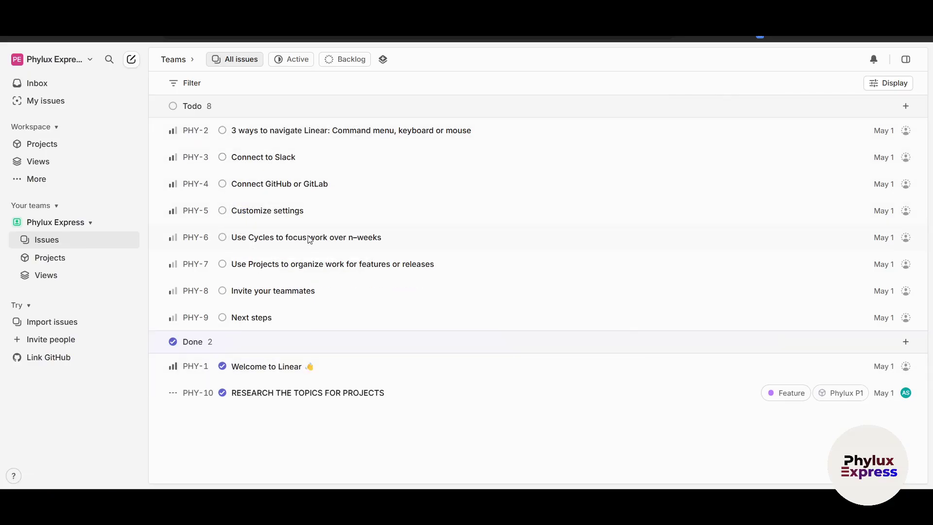
key(alt+Left)
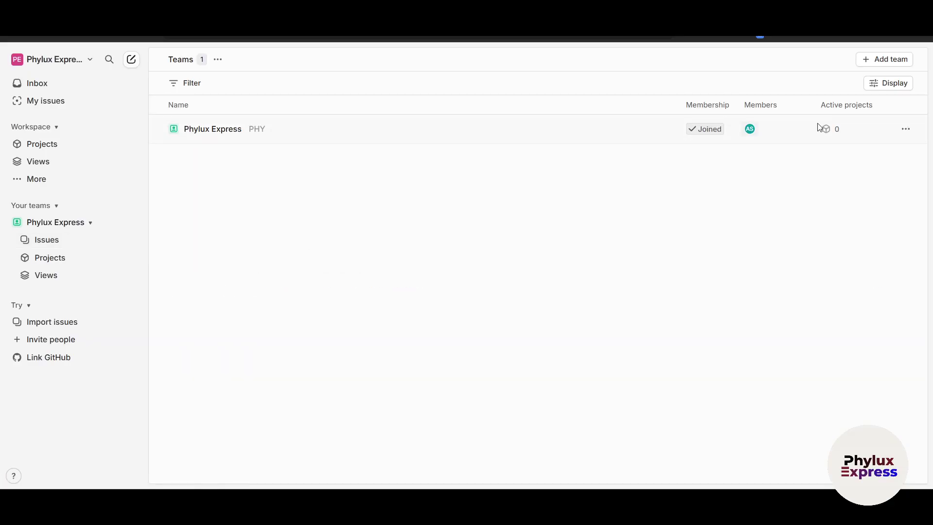
Step: Open the Phylux Express team's settings and review its member list
click(906, 129)
click(866, 155)
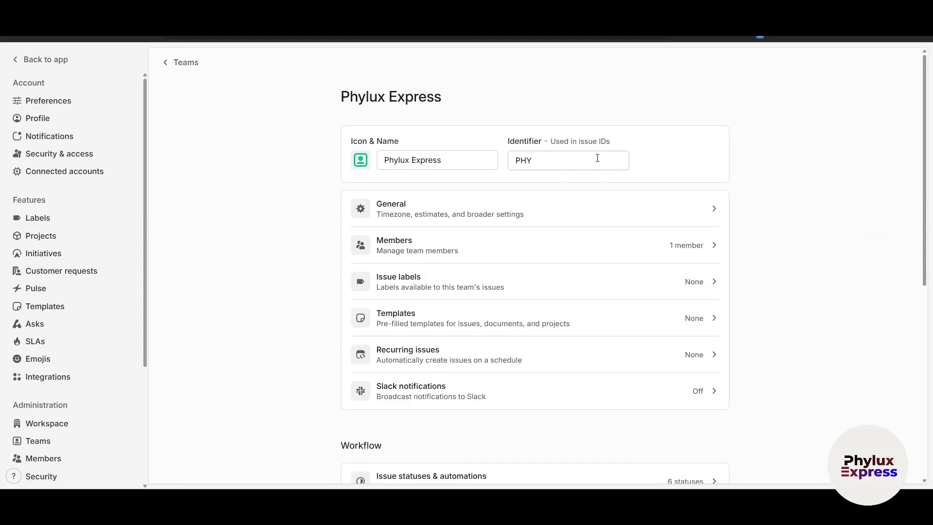
scroll(597, 158, down, 3)
click(448, 121)
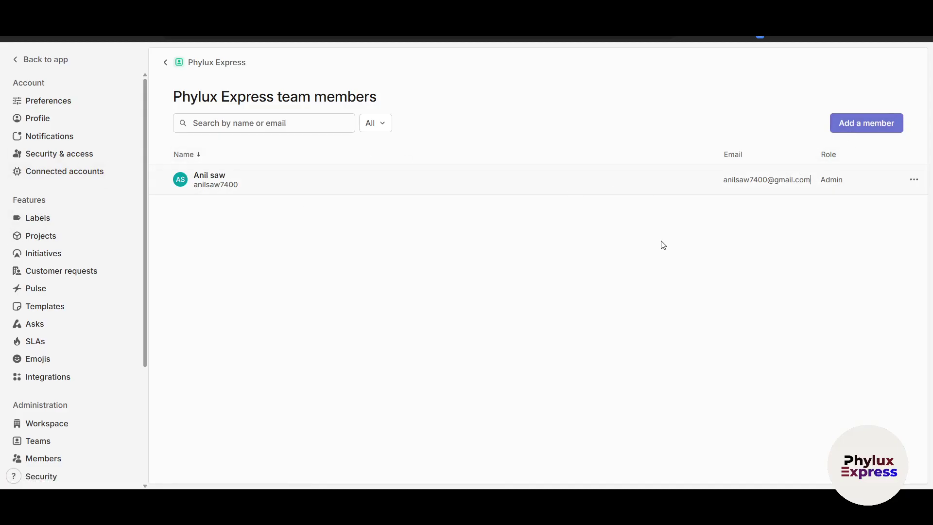
key(alt+Left)
scroll(670, 263, up, 3)
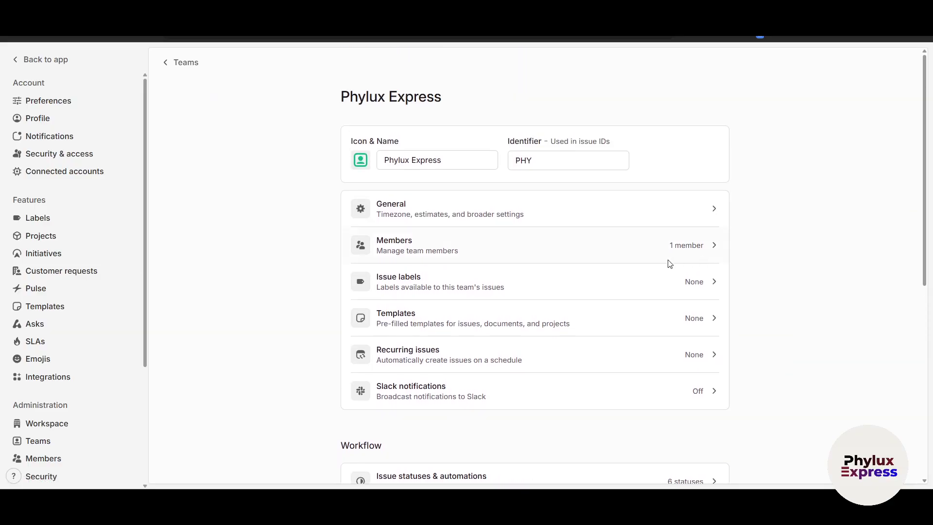
Step: Examine the team's Slack notification settings and Slack channel sign-in, close the sign-in, and return to the Teams list
scroll(459, 179, down, 1)
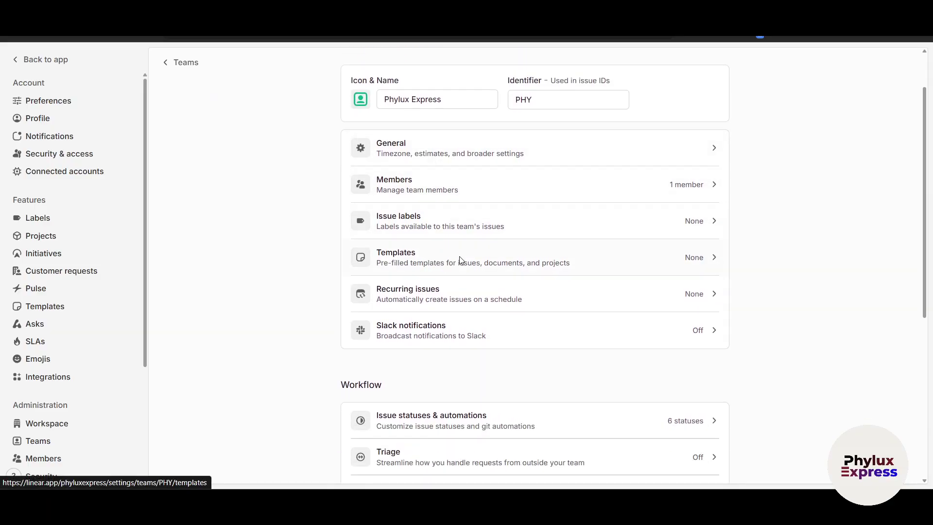
scroll(469, 297, down, 3)
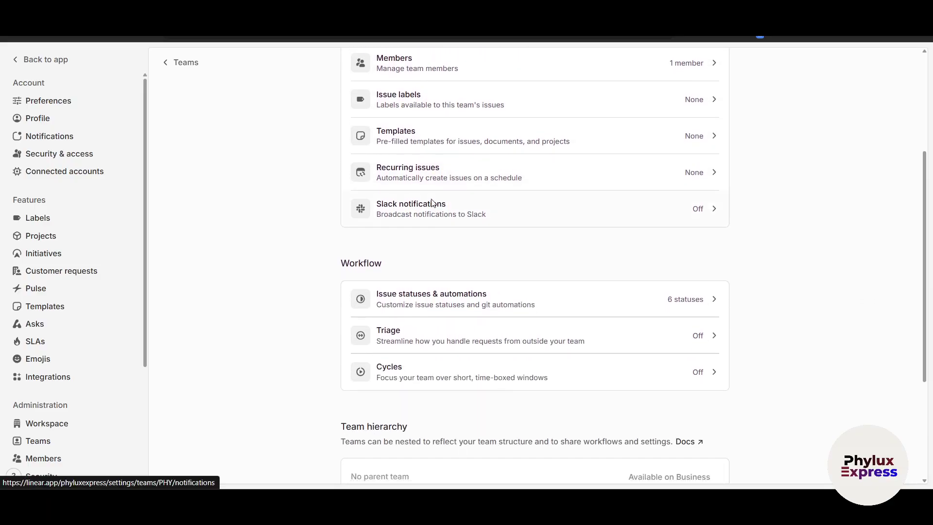
click(448, 208)
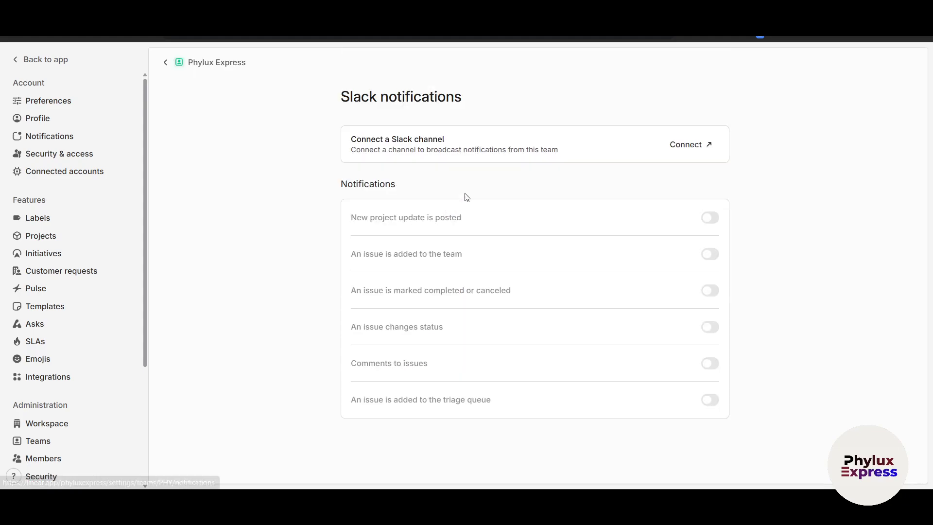
click(684, 144)
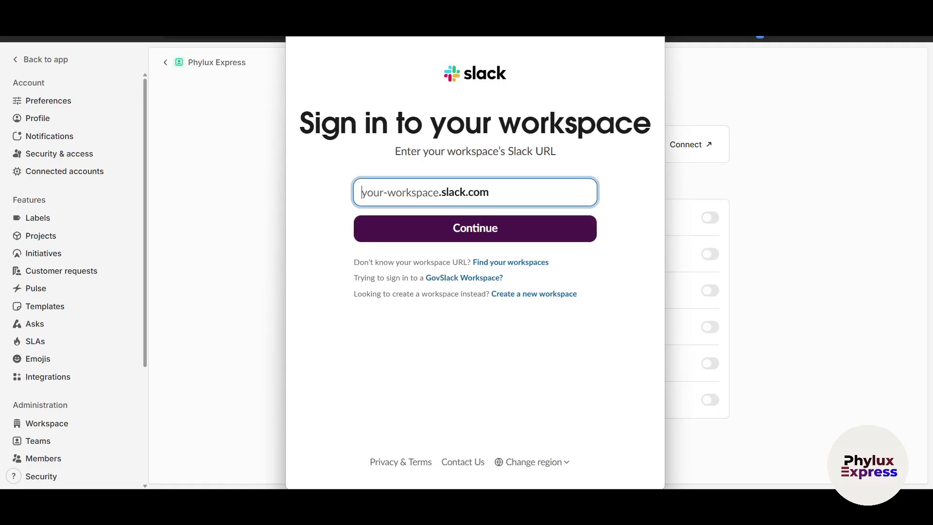
key(ctrl+w)
key(Escape)
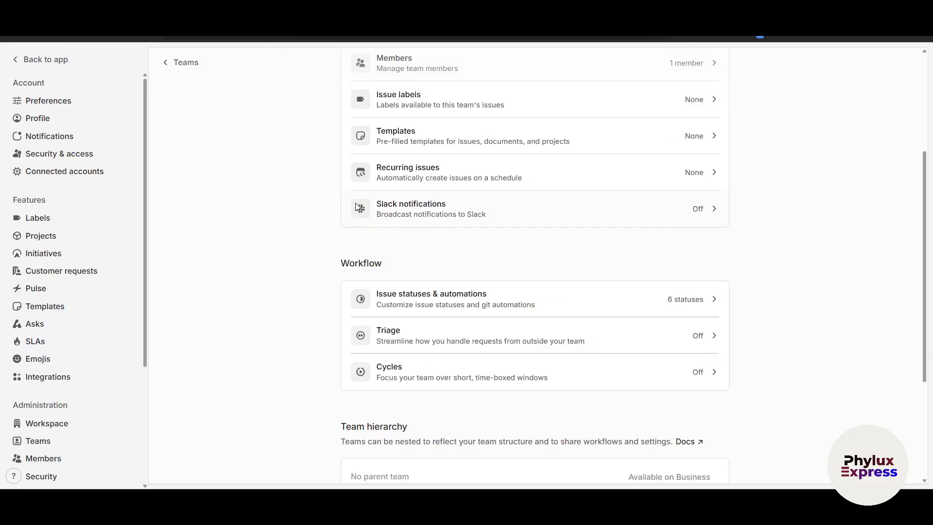
scroll(270, 249, down, 3)
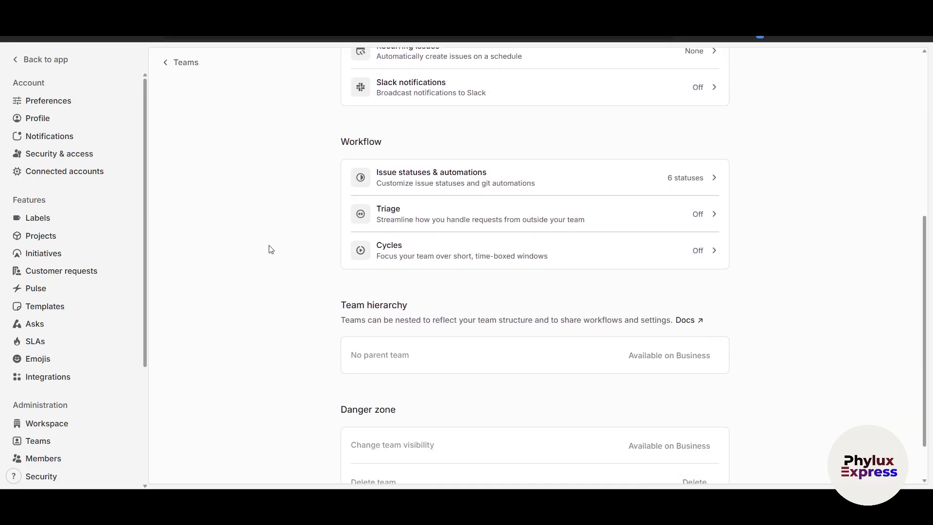
click(19, 58)
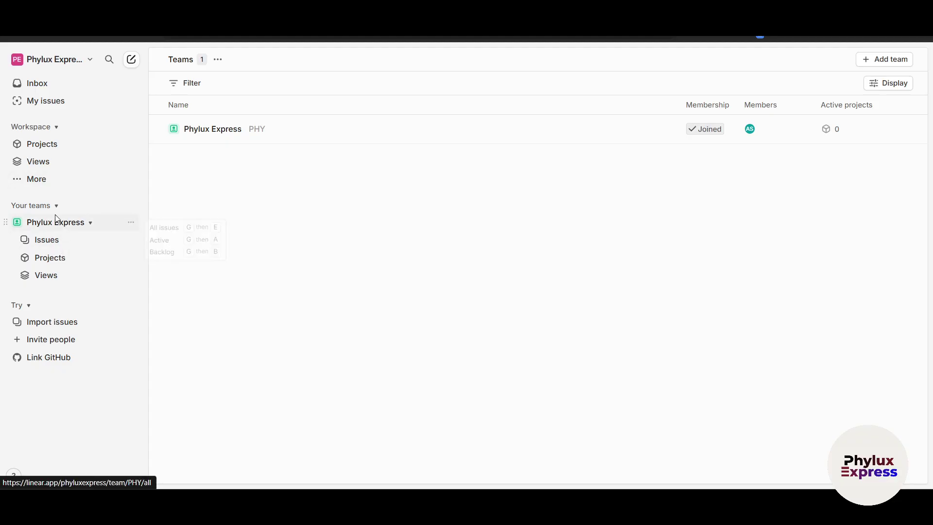
Step: Examine the options available for the Phylux Express team and leave its list of pages expanded
click(39, 205)
click(40, 206)
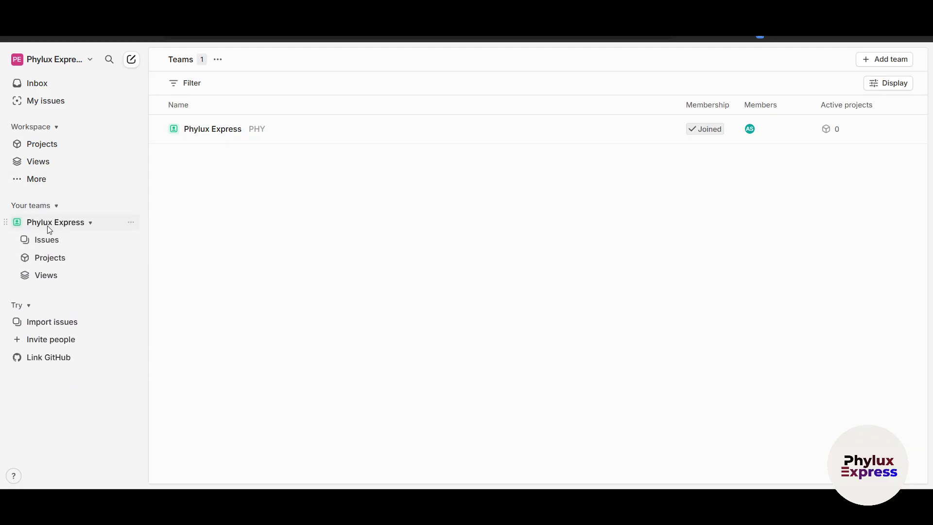
click(48, 224)
click(131, 222)
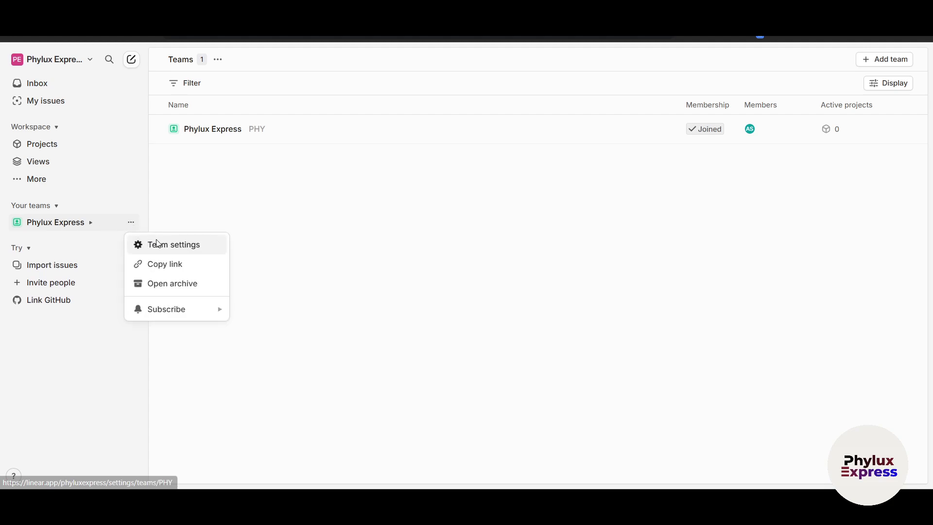
mouse_move(165, 309)
key(Escape)
key(alt+c)
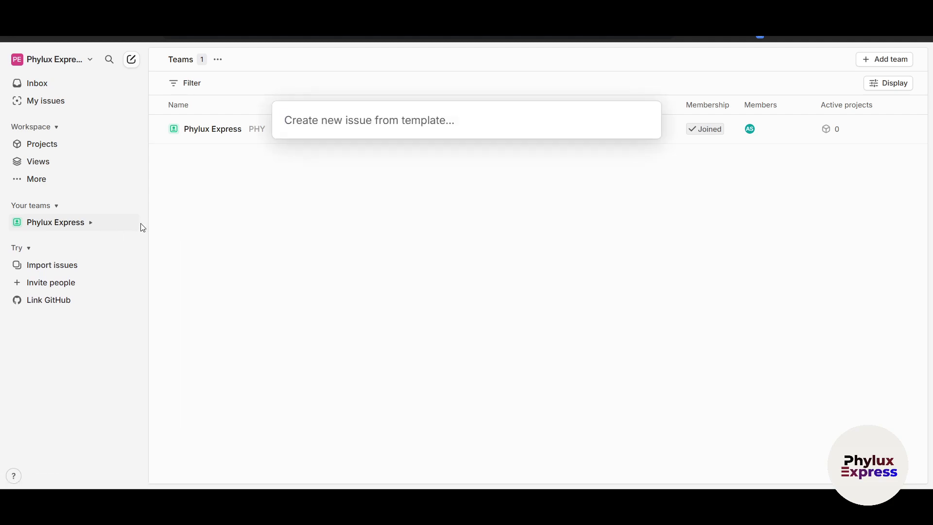
key(Escape)
click(48, 204)
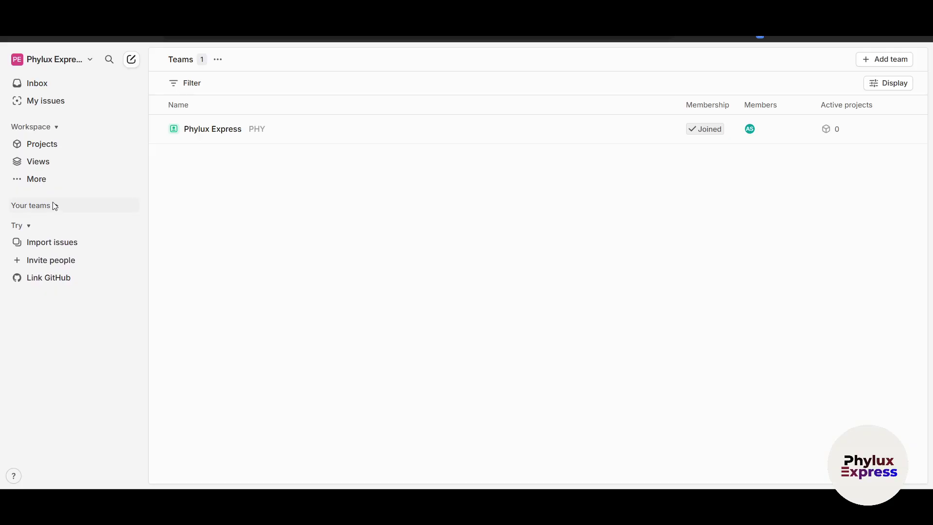
click(54, 205)
click(55, 222)
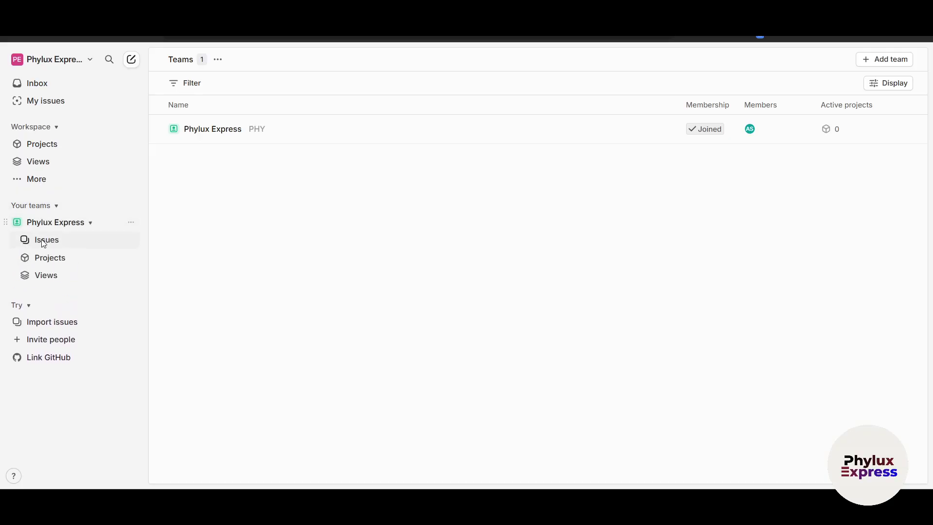
Step: View the Phylux Express team's issues, projects and views pages one after another
click(43, 240)
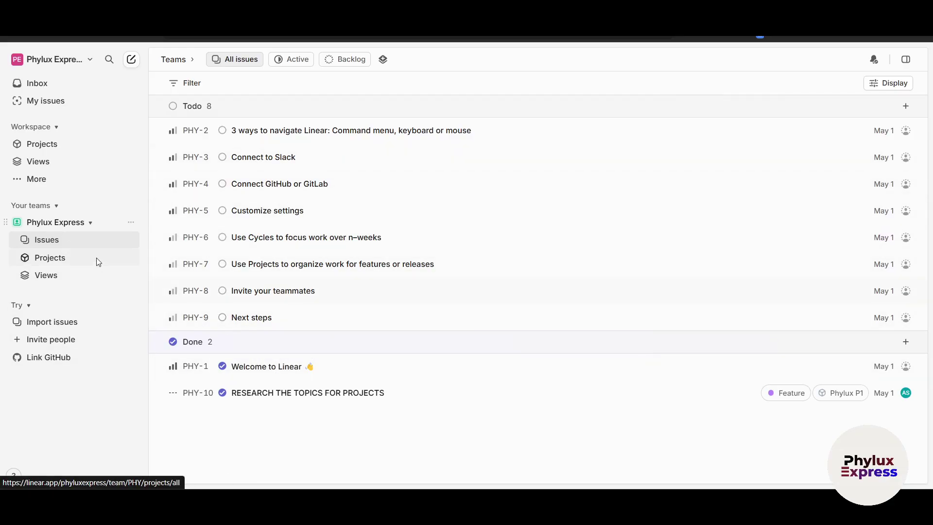
click(61, 260)
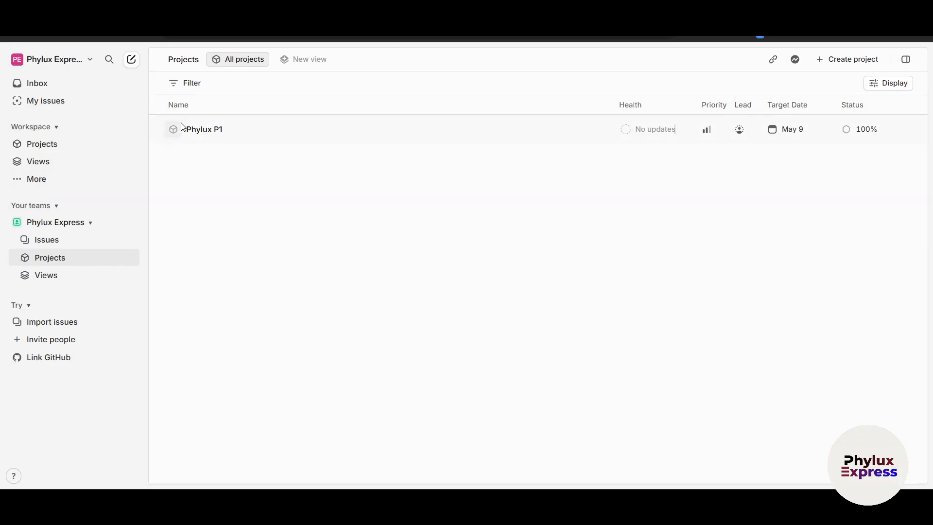
click(59, 278)
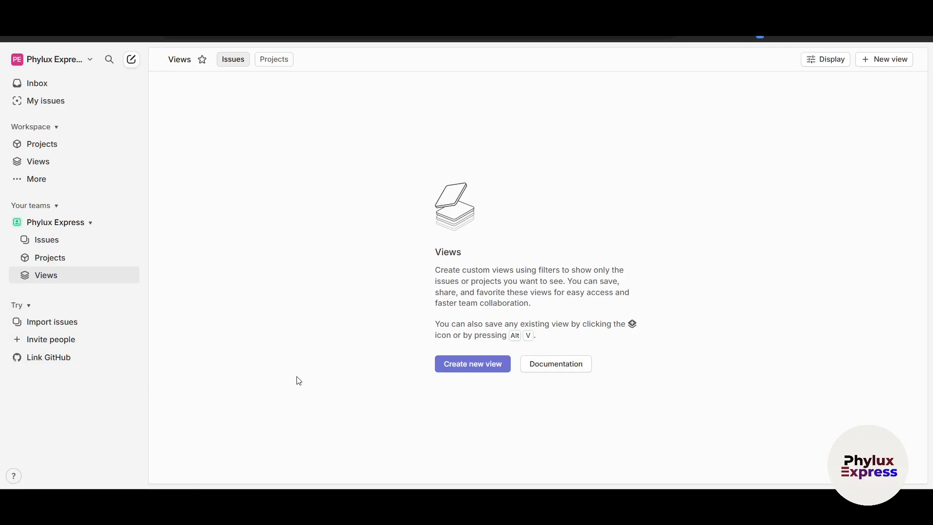
Step: Review the issue import and export options, including the Asana import assistant, and return to the team's views
click(53, 321)
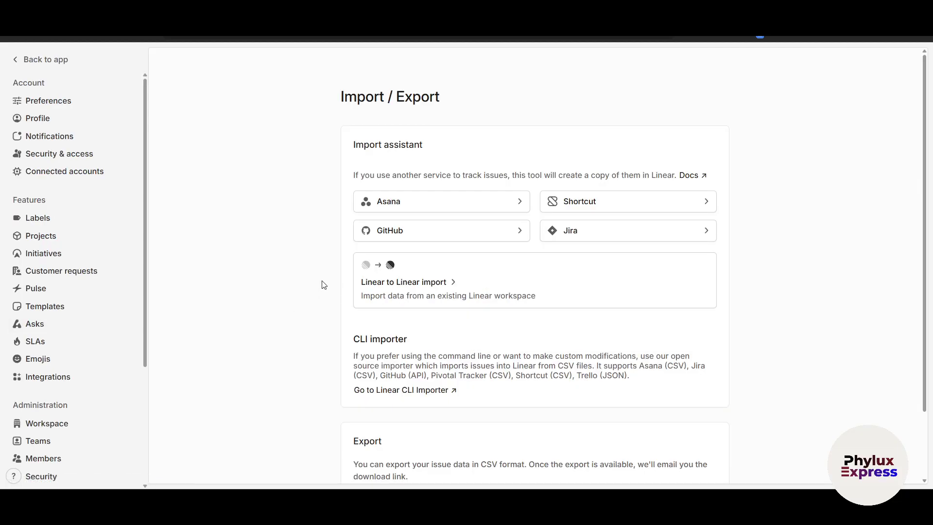
click(443, 204)
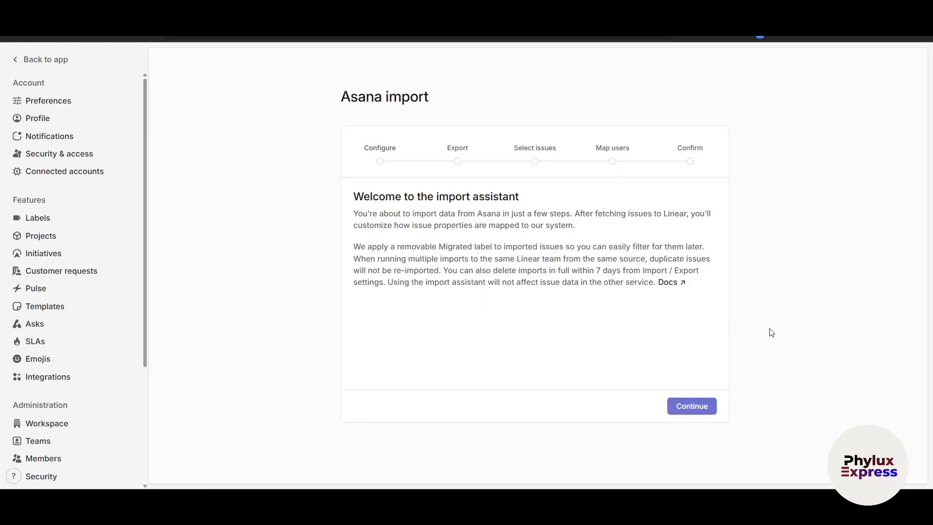
key(Escape)
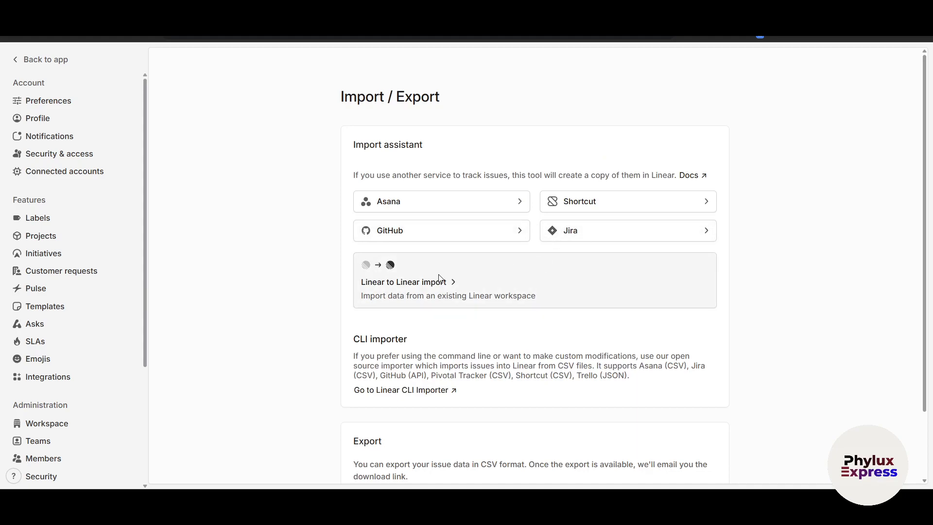
scroll(491, 316, down, 2)
scroll(496, 291, up, 2)
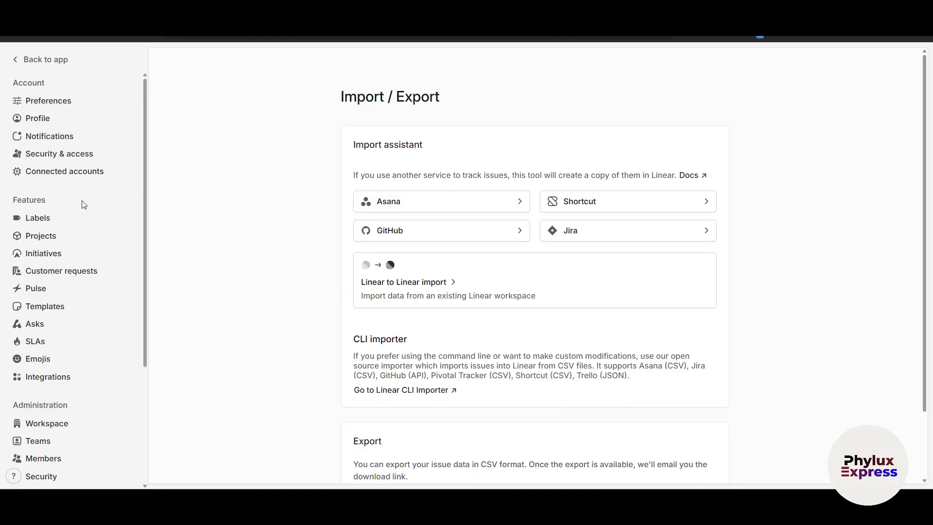
scroll(98, 251, down, 3)
scroll(97, 252, up, 3)
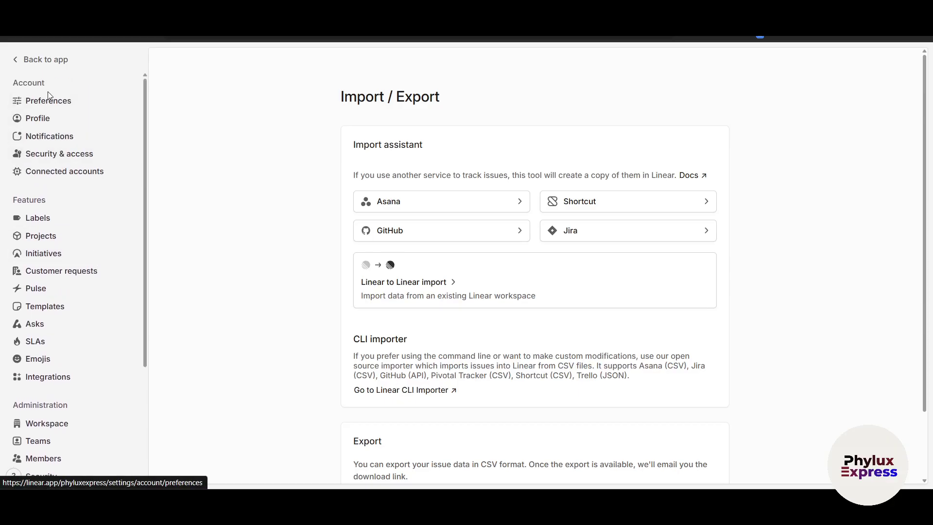
click(43, 59)
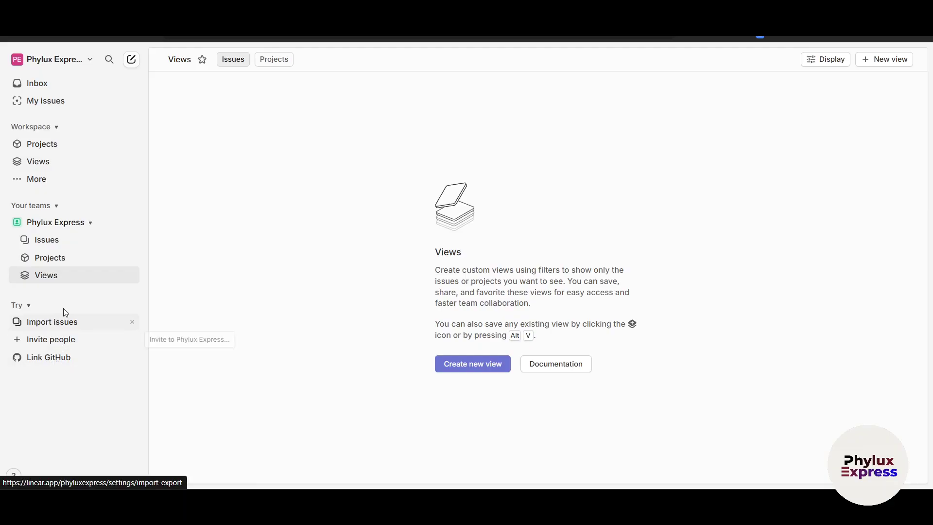
Step: Open the workspace settings and review the account preferences and the issue labels
click(83, 64)
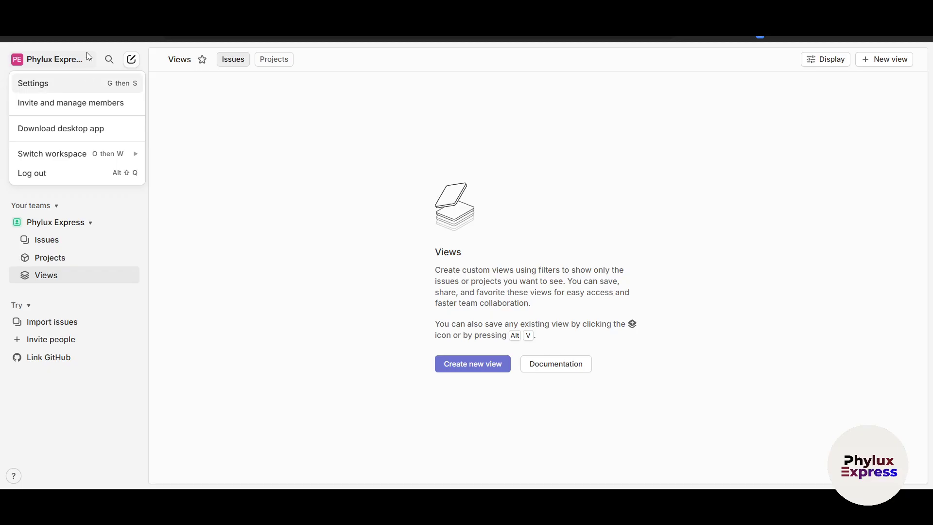
click(49, 84)
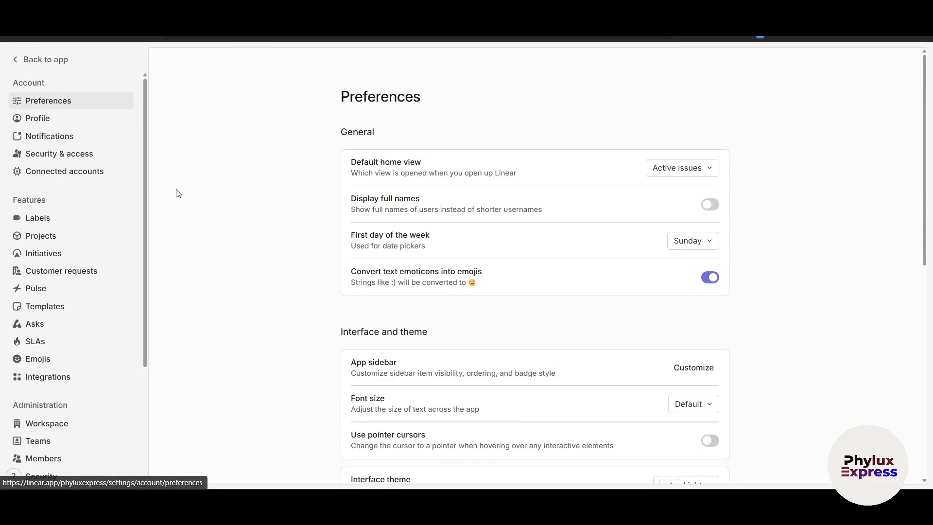
scroll(57, 234, down, 1)
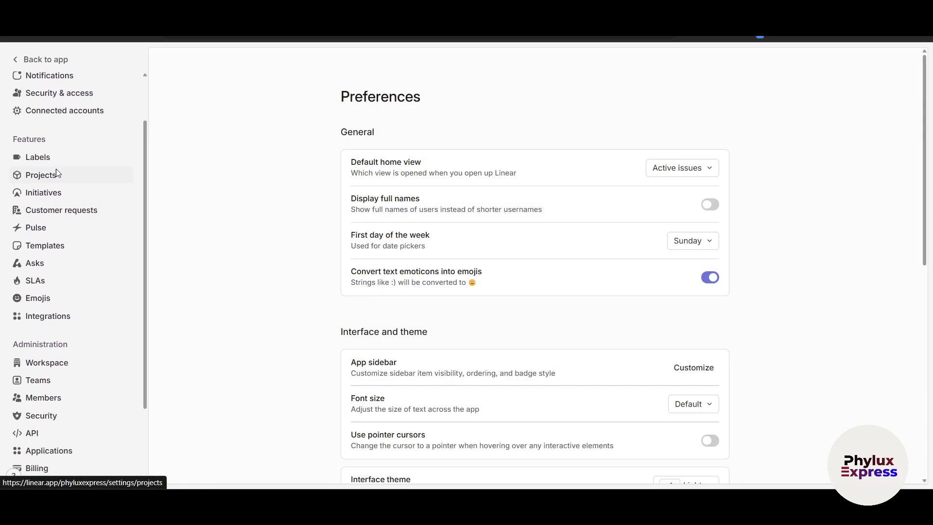
click(57, 158)
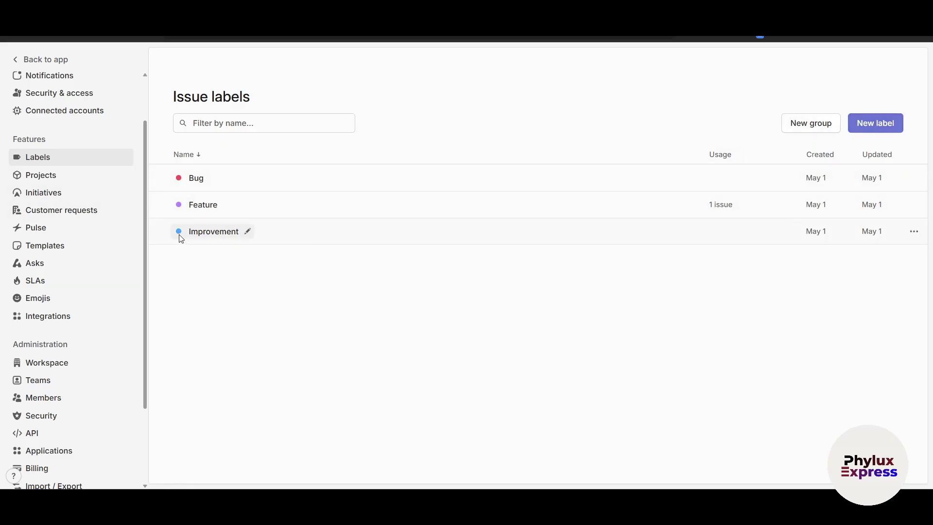
Step: Review the project statuses and project update settings, and view the Customer requests settings
click(56, 176)
scroll(348, 217, down, 3)
scroll(486, 213, up, 3)
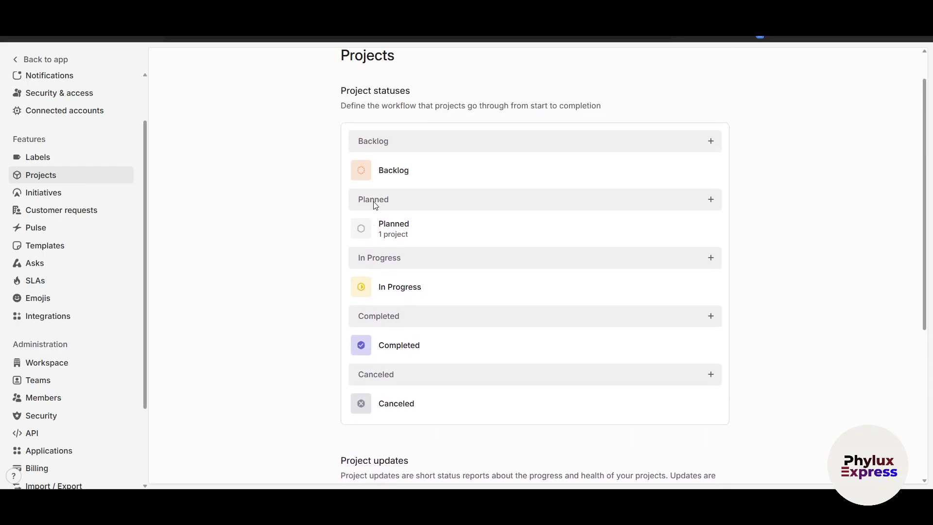
scroll(601, 244, down, 3)
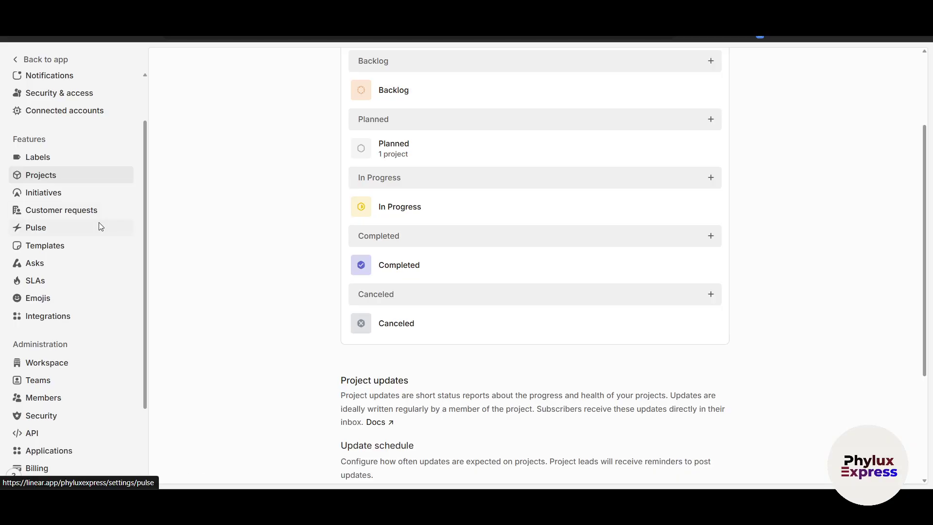
click(63, 210)
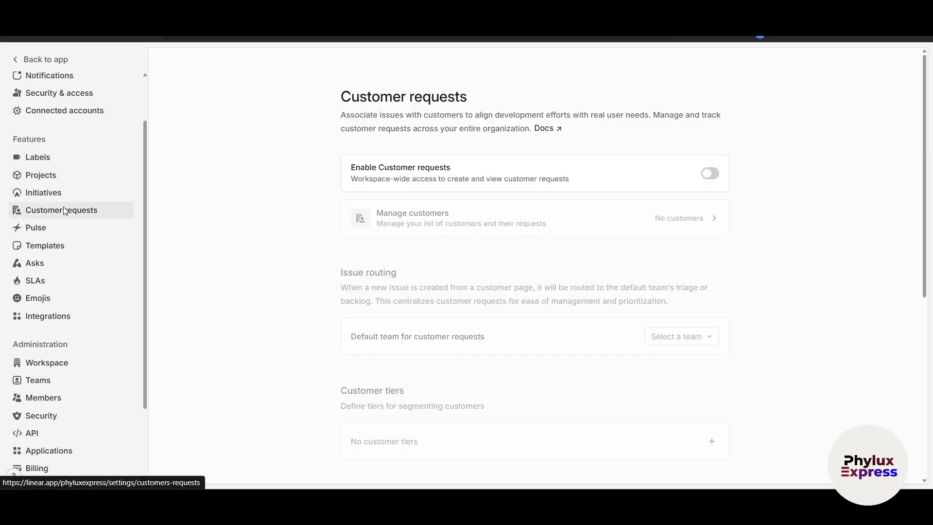
scroll(69, 231, down, 1)
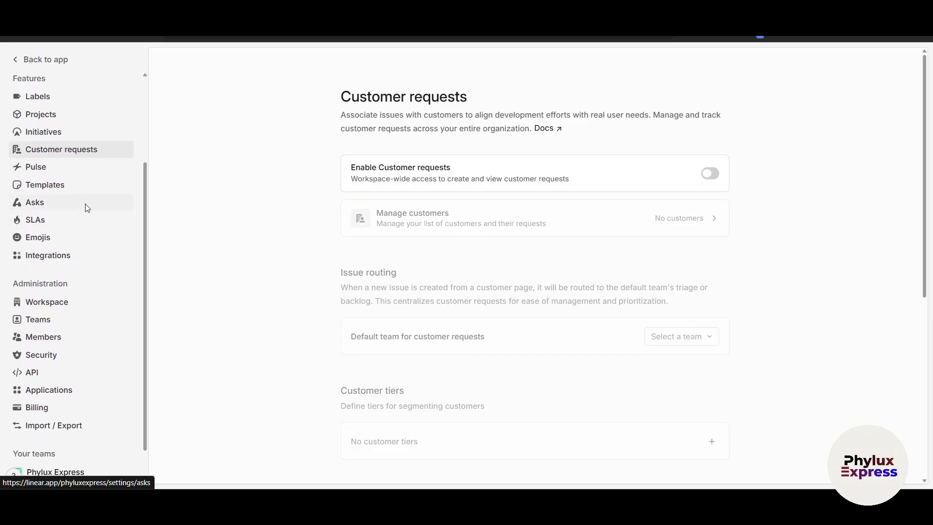
Step: View the Emojis settings, and browse the available integrations from the essentials through the agents to the engineering tools
scroll(83, 258, down, 1)
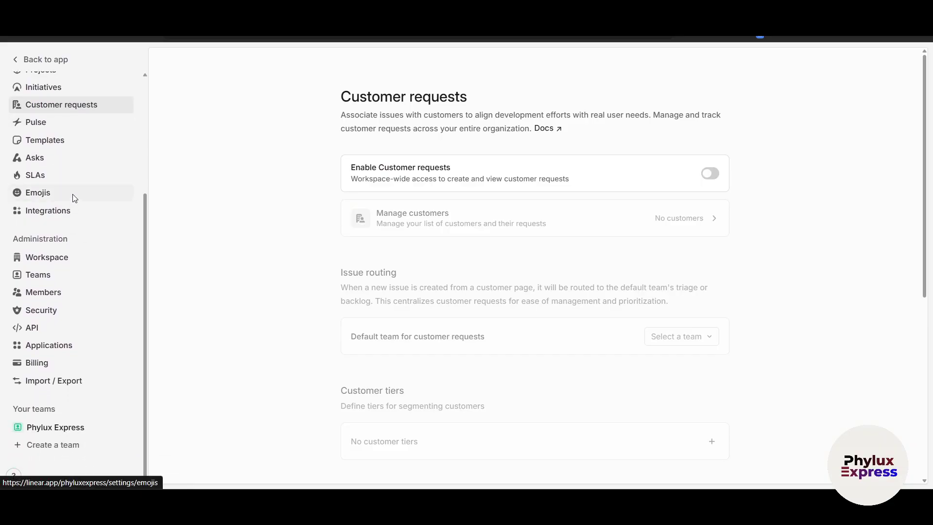
click(72, 193)
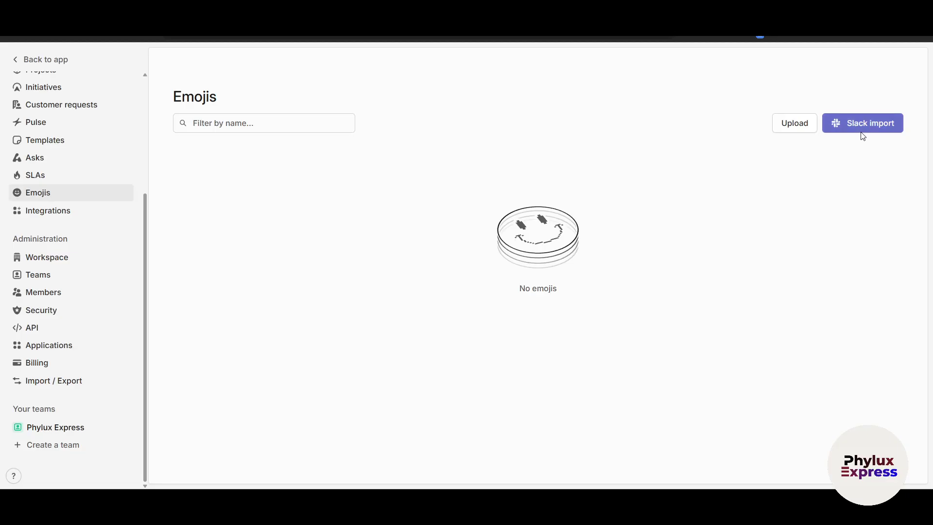
click(36, 214)
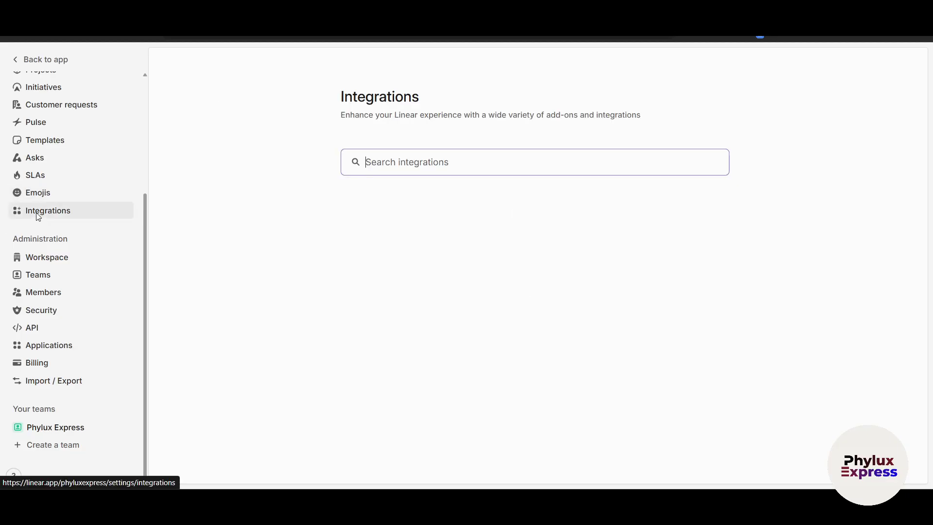
scroll(307, 268, down, 3)
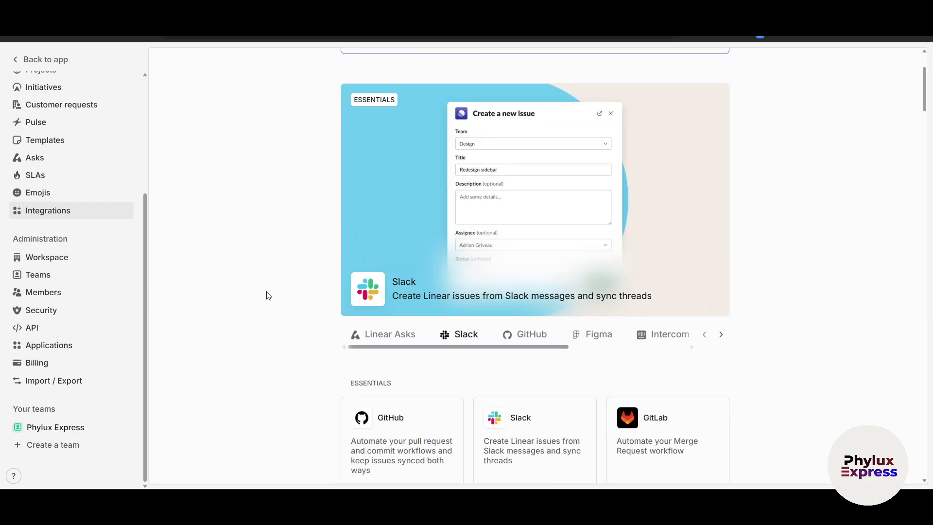
scroll(279, 292, down, 4)
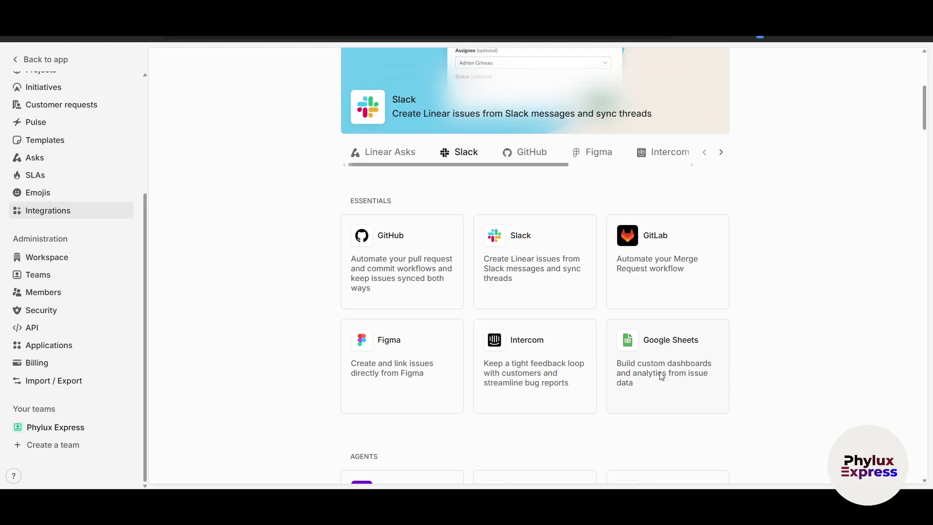
scroll(432, 382, down, 8)
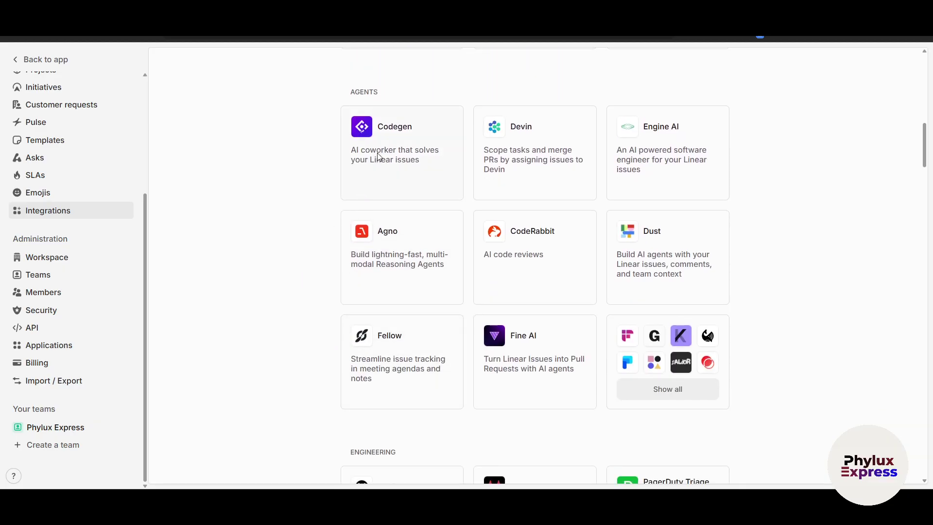
scroll(462, 295, down, 3)
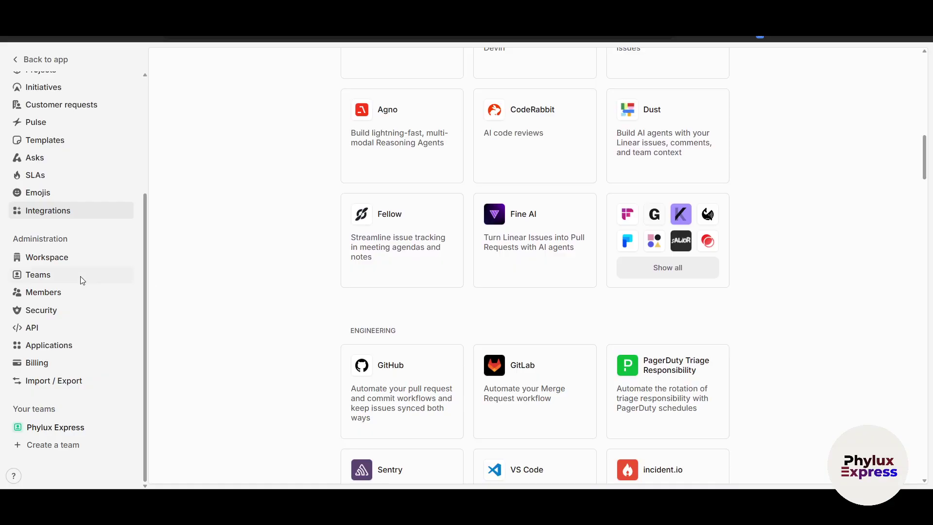
Step: Review the administration settings for the workspace, teams, billing, and import and export in turn
click(34, 256)
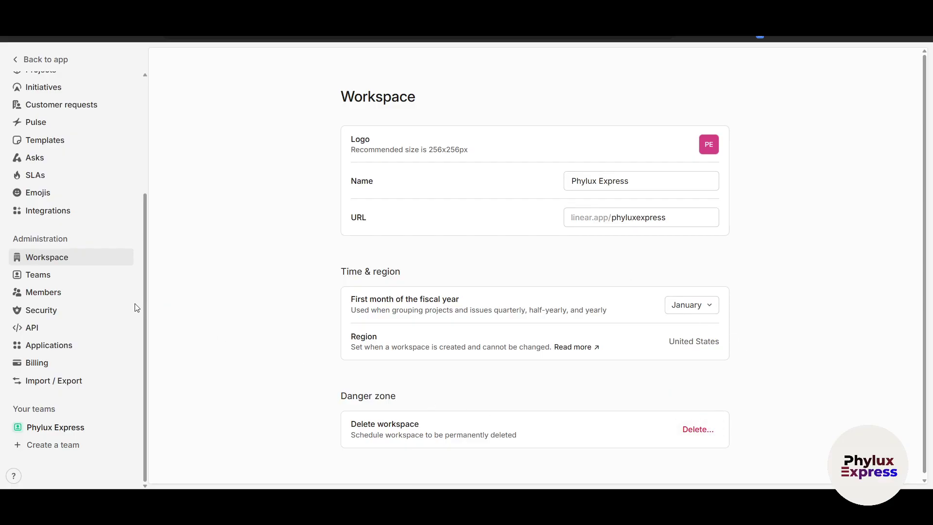
click(75, 280)
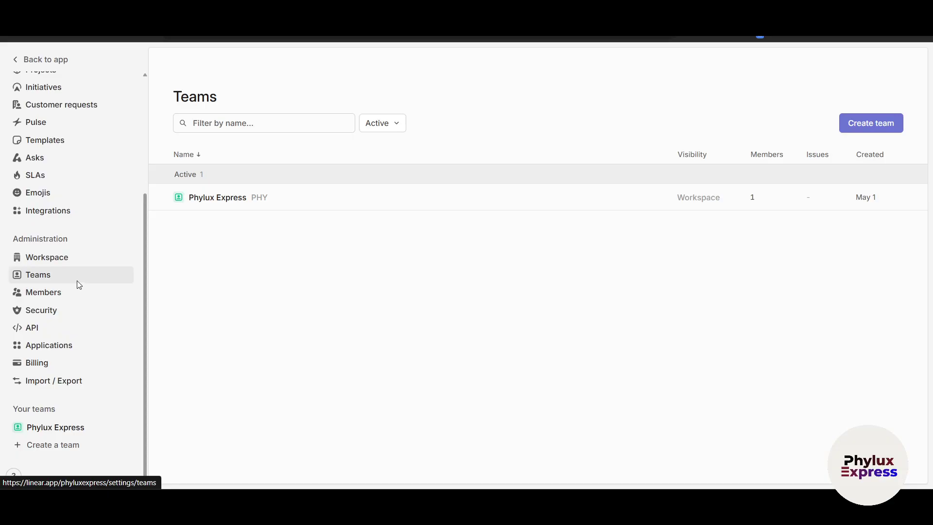
click(81, 370)
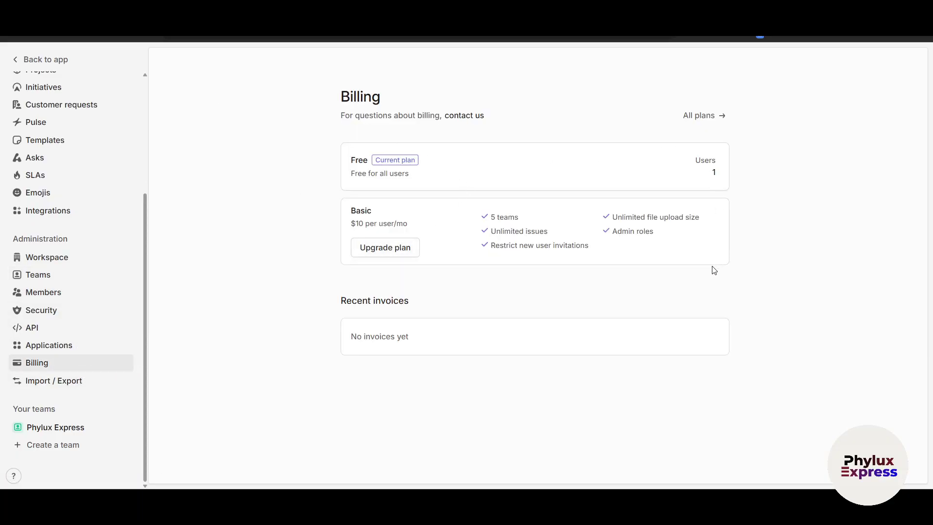
click(70, 380)
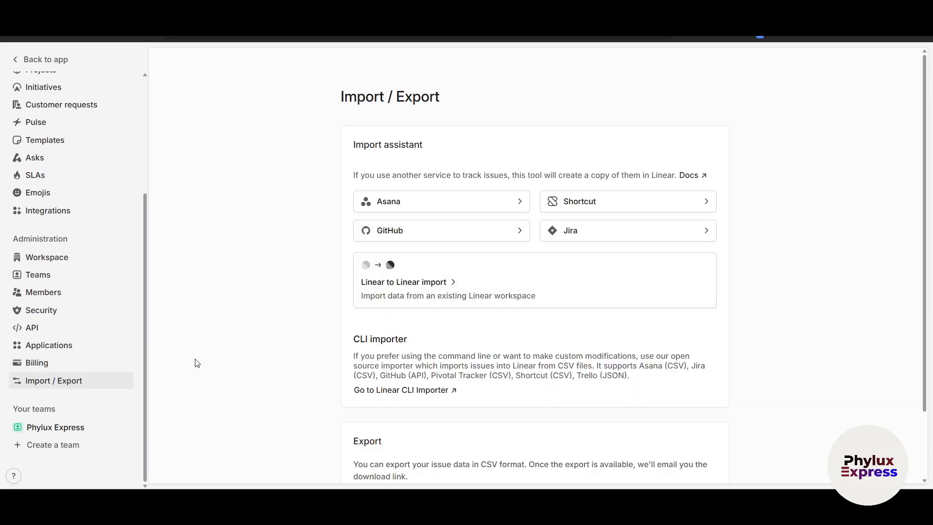
scroll(600, 266, down, 2)
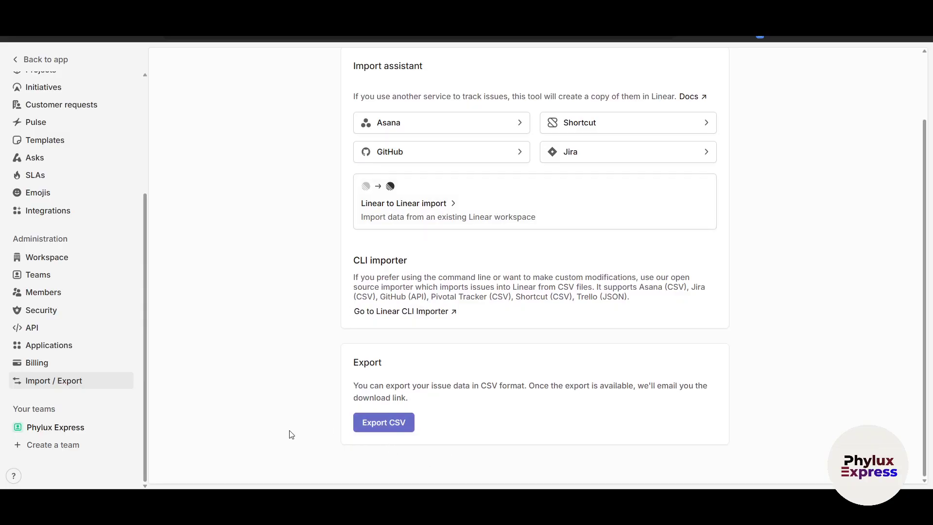
Step: Open the form for creating a new team, dismissing the introduction to teams, and return to the app without creating one
click(76, 446)
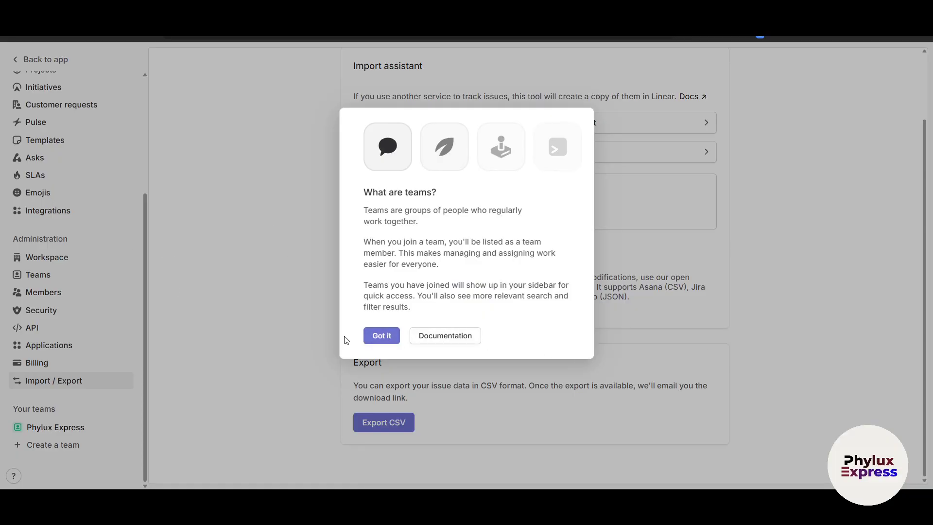
click(375, 338)
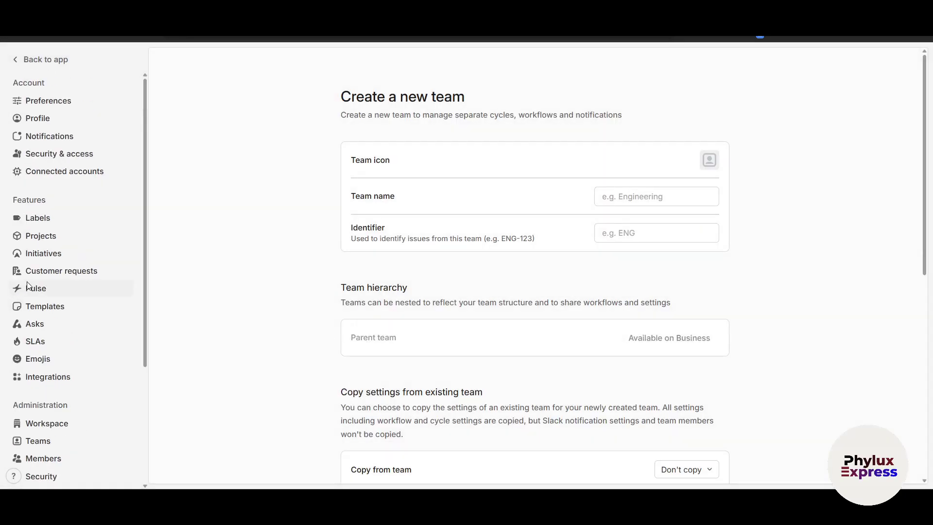
click(48, 59)
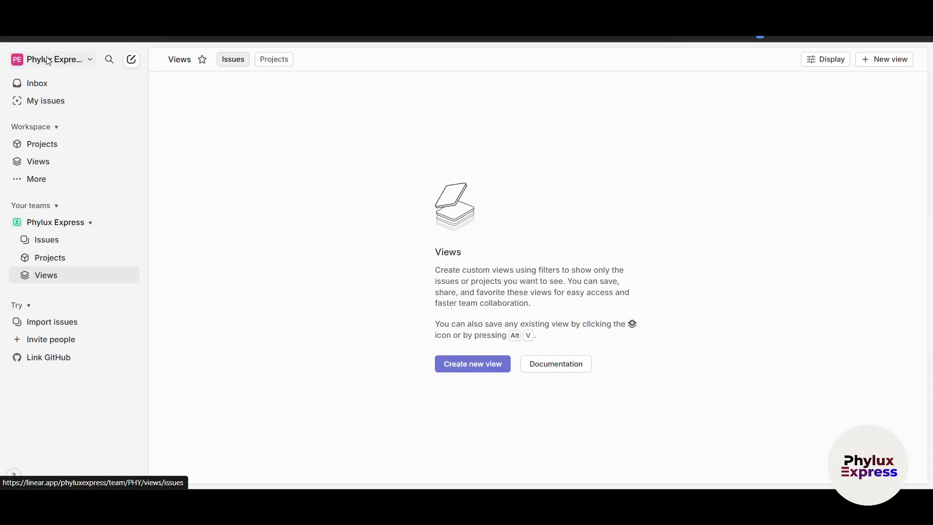